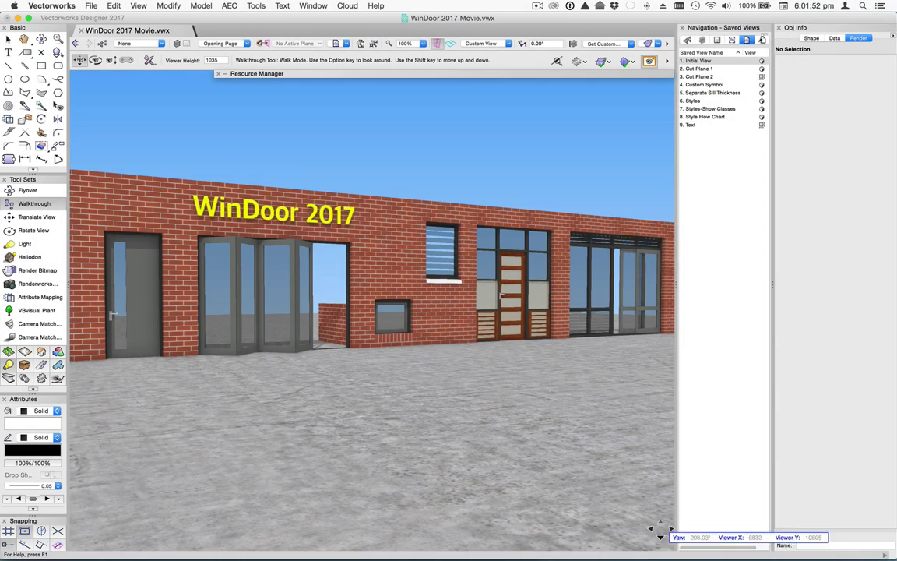
Walk forward toward the brick façade, turning slightly left toward the folding doors.
drag(661, 538, 661, 528)
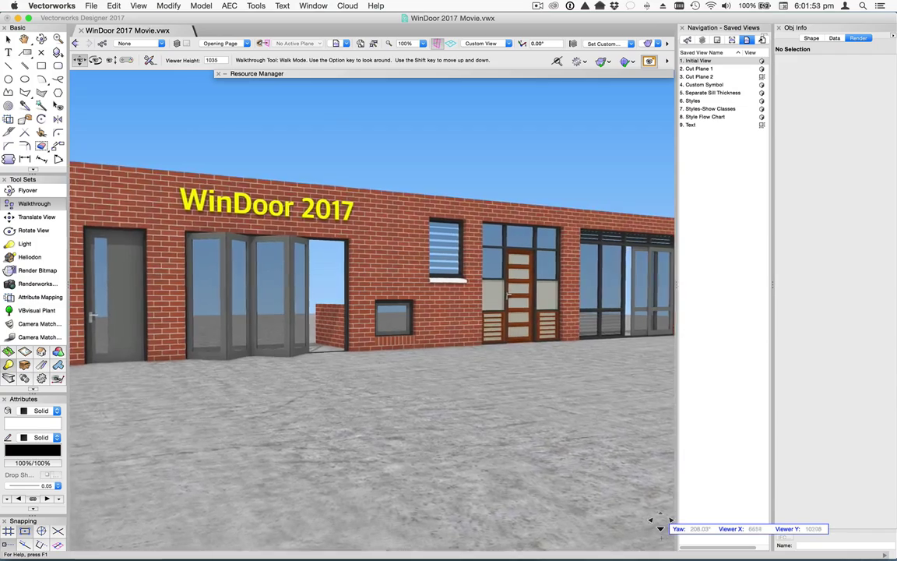
drag(661, 529, 660, 528)
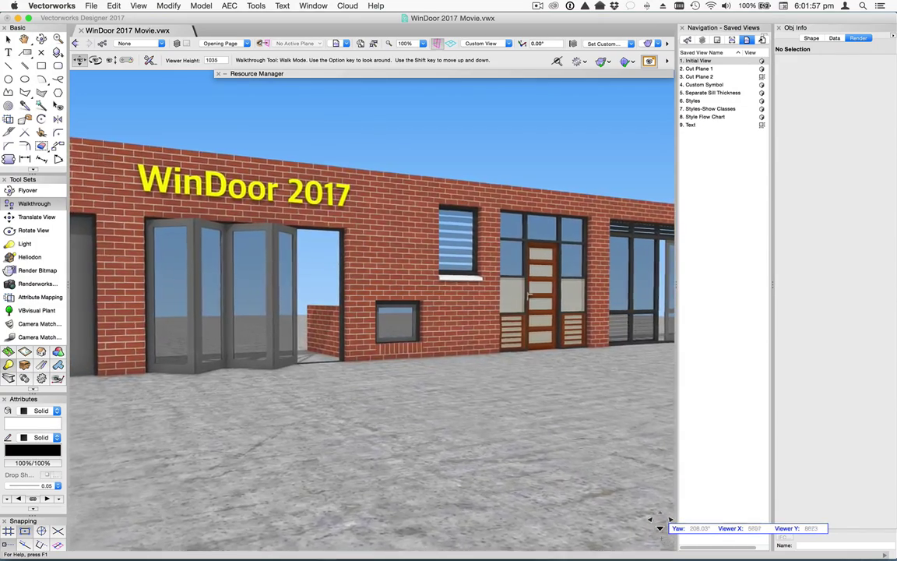
drag(660, 529, 638, 530)
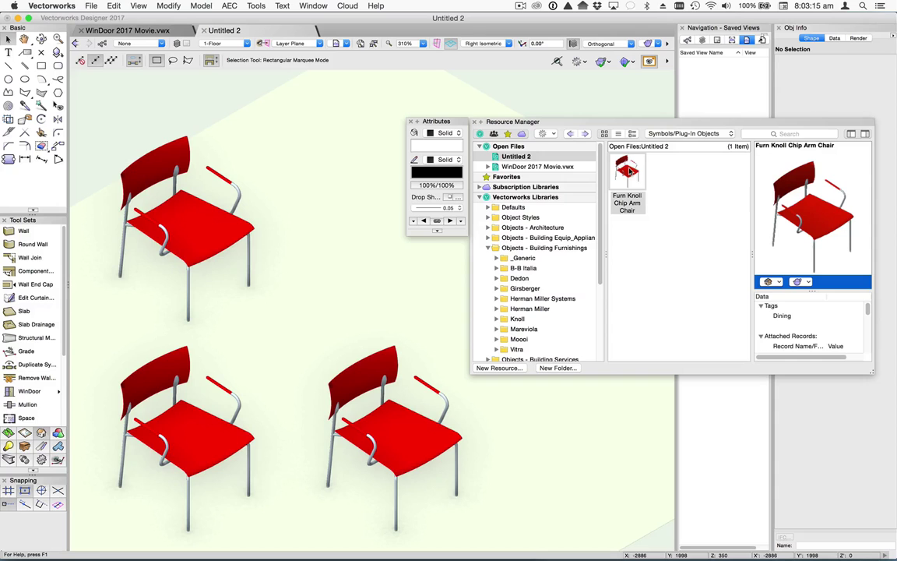
Edit the Knoll Chip Arm Chair symbol's 3D component to give it a purple fill.
right_click(631, 171)
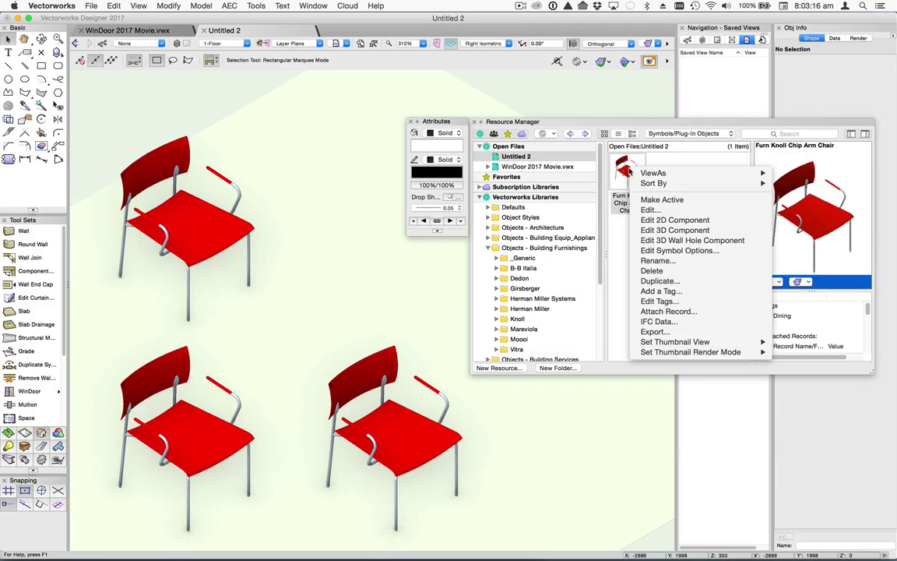
click(652, 230)
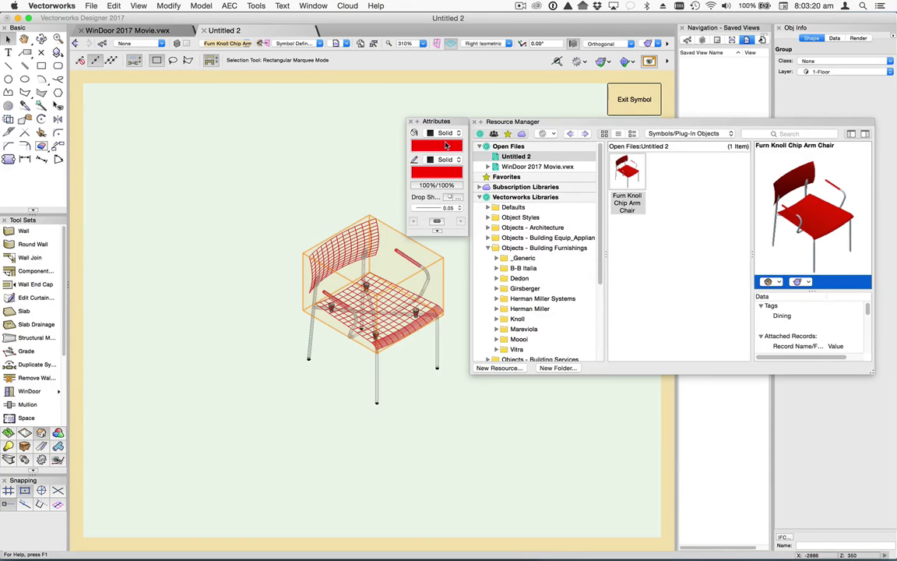
click(446, 146)
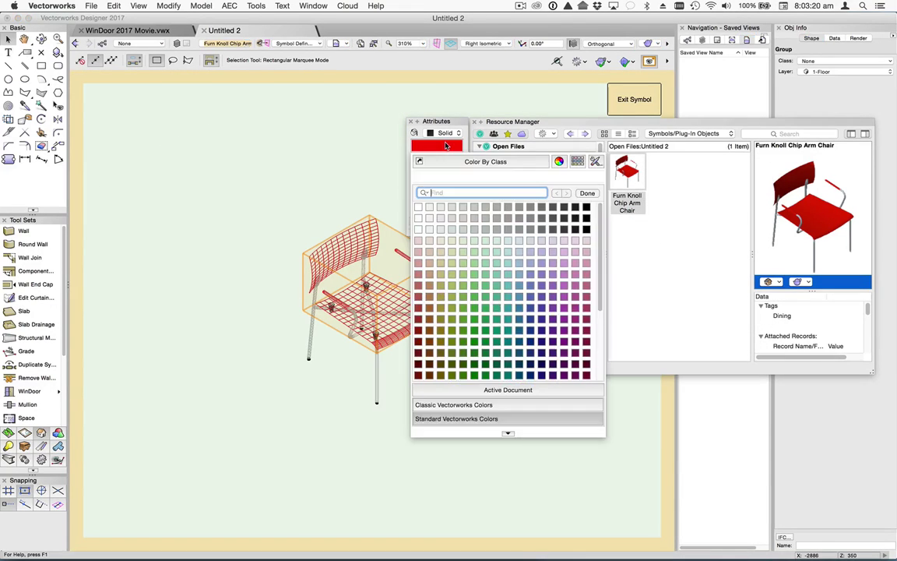
click(538, 260)
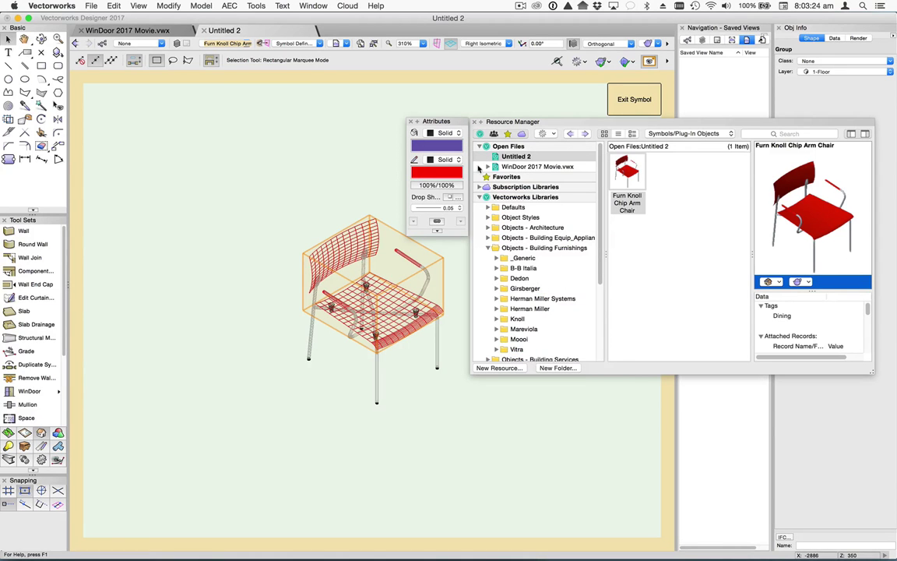
click(639, 101)
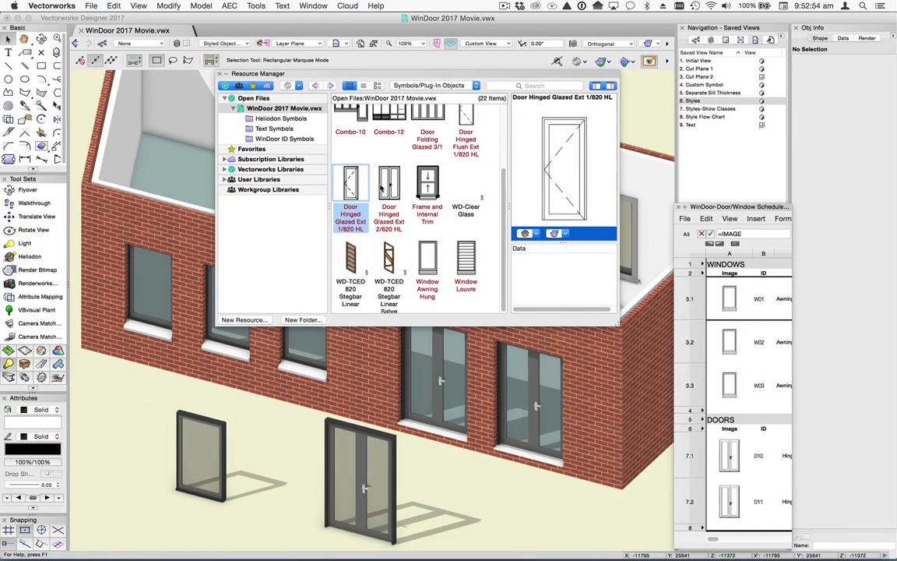
Preview the Door Hinged Glazed Ext 2/620 HL, Frame and Internal Trim and Window Awning Hung styles.
click(384, 191)
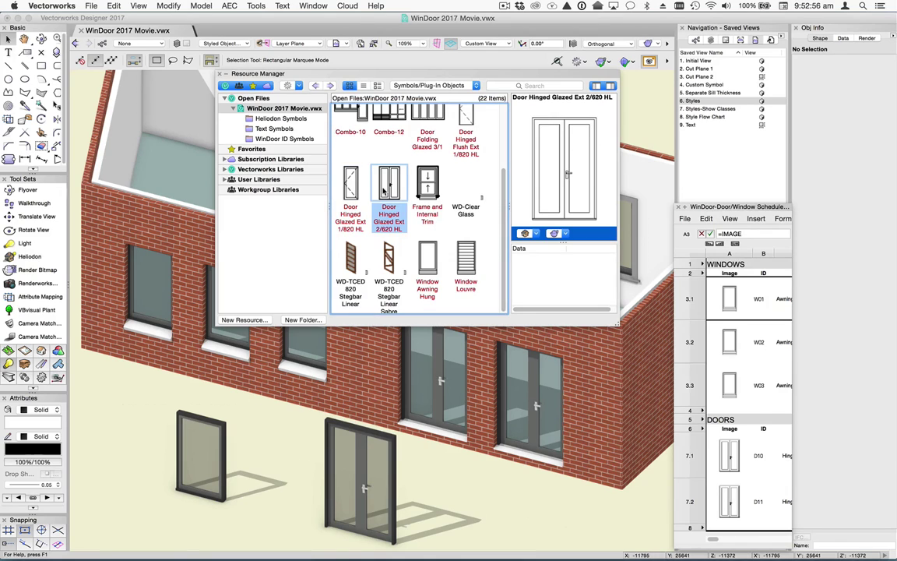
click(426, 190)
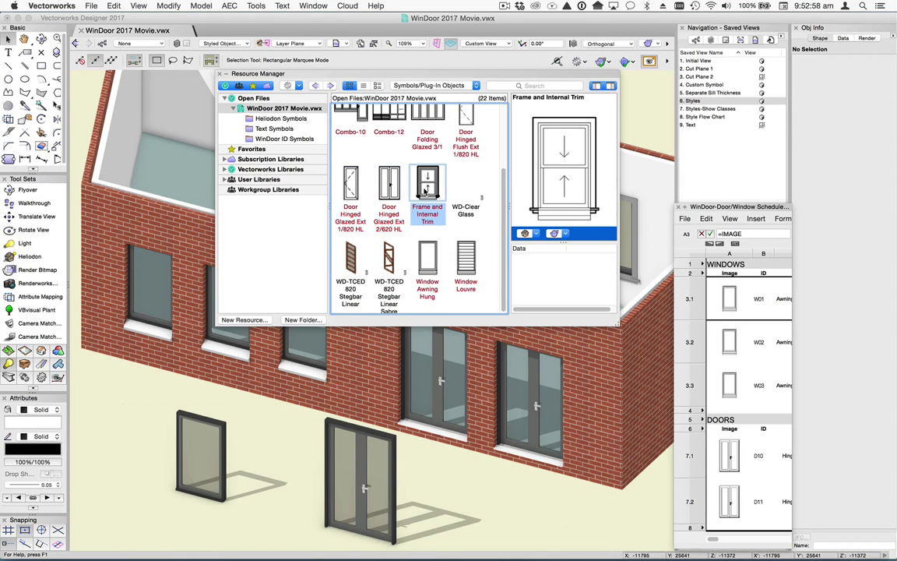
click(432, 262)
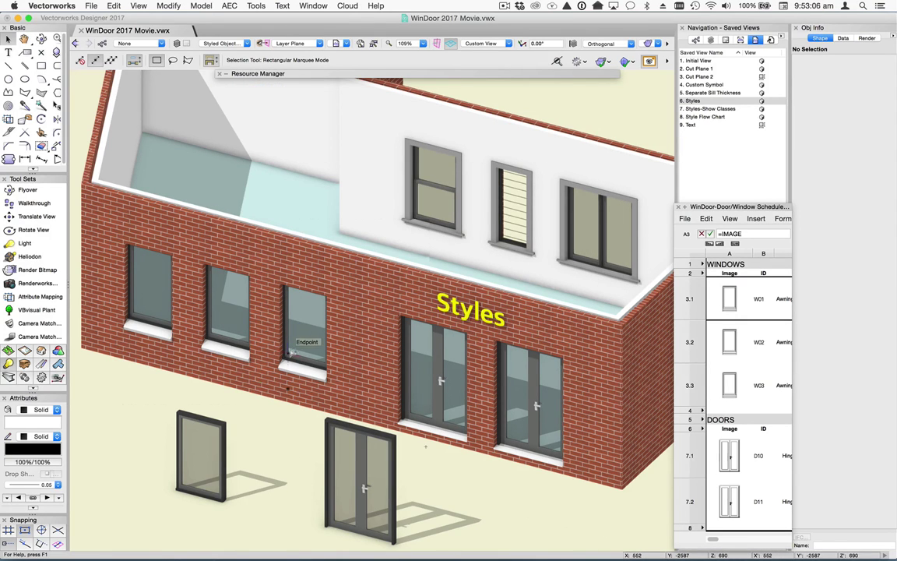
click(296, 346)
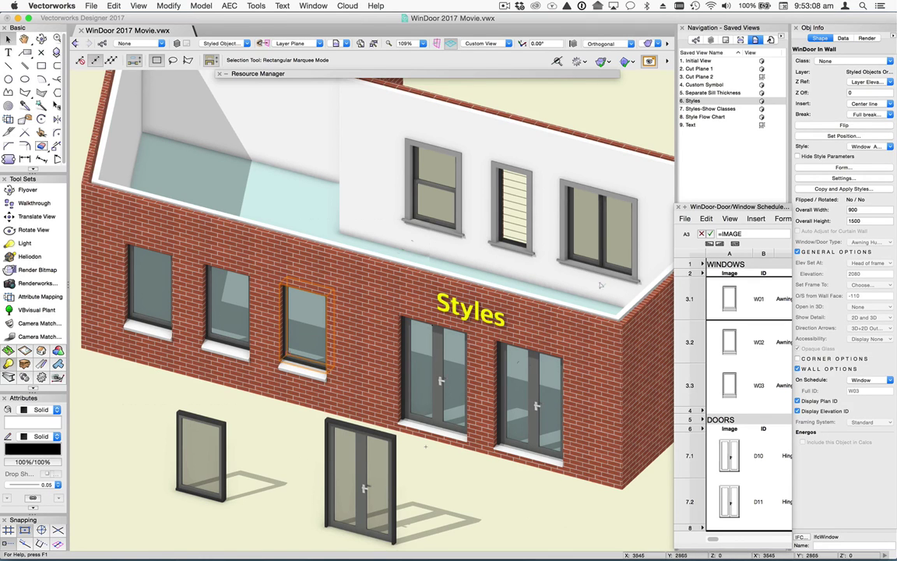
click(833, 180)
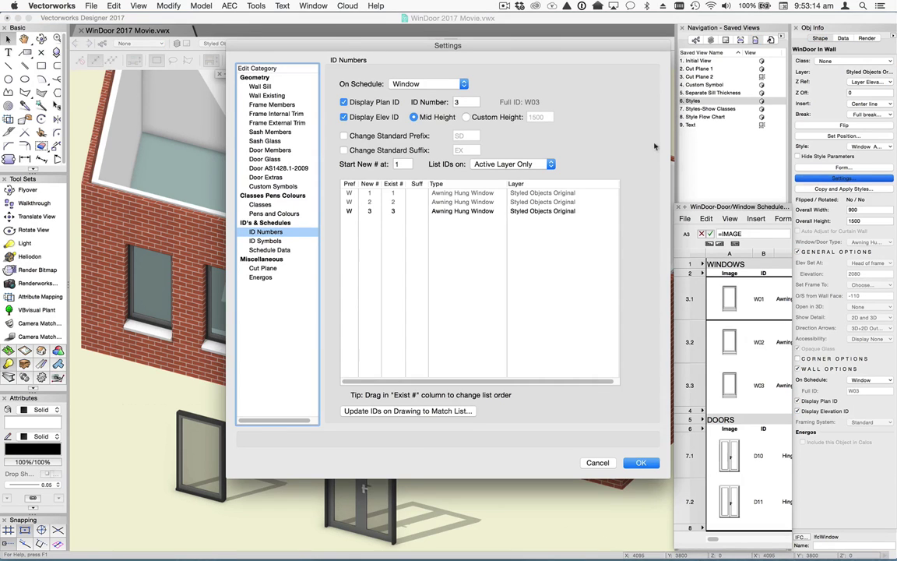
click(262, 87)
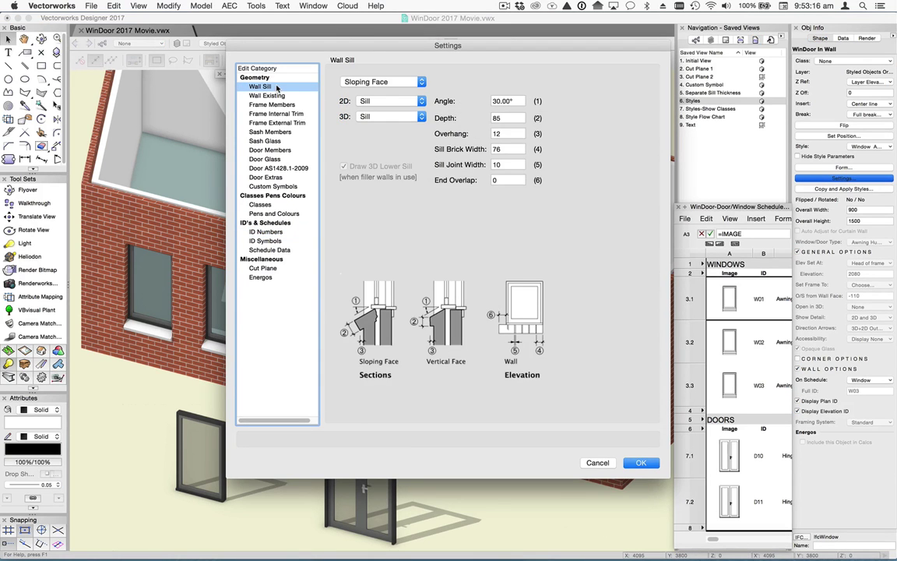
click(276, 97)
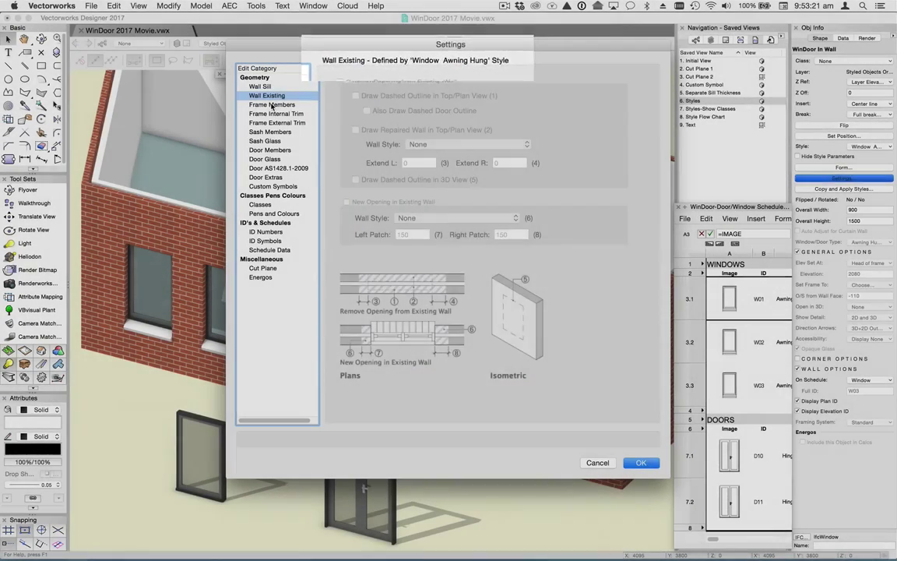
click(271, 106)
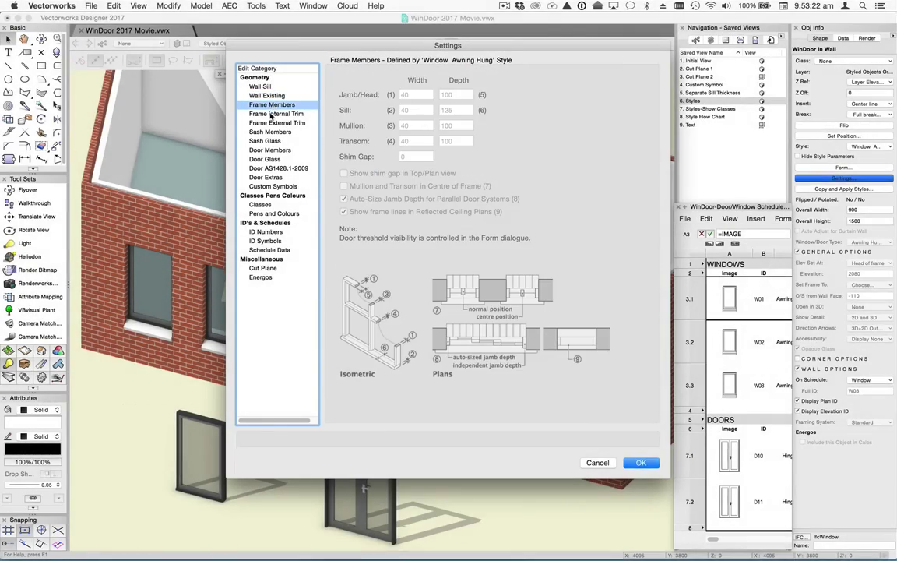
click(265, 242)
click(268, 250)
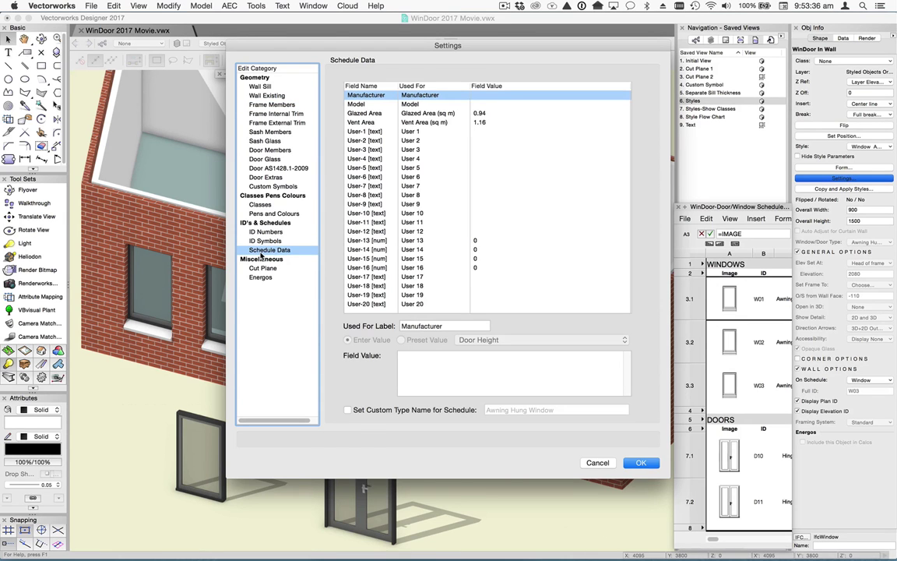
click(411, 150)
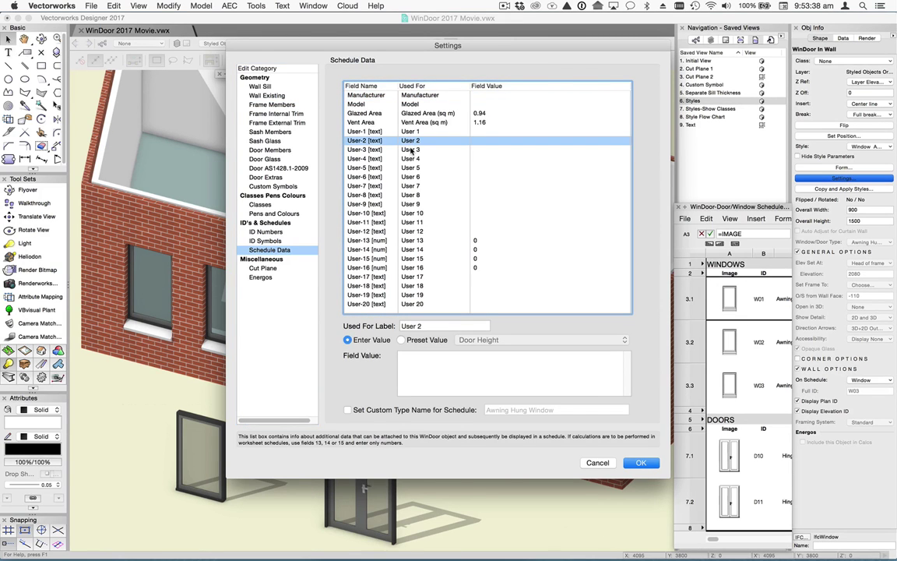
click(639, 463)
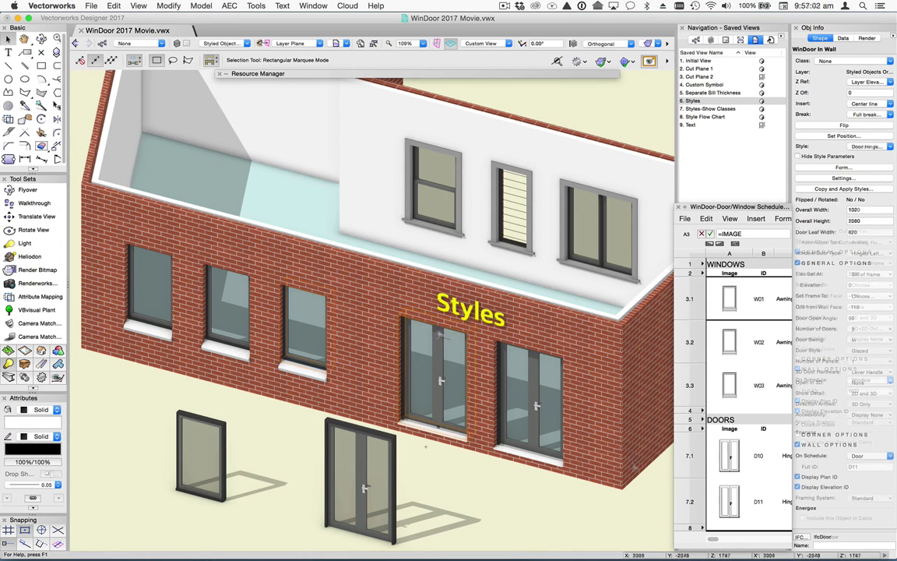
Edit the double door's style, review its Schedule Data settings, then open Copy and Apply Styles.
click(454, 357)
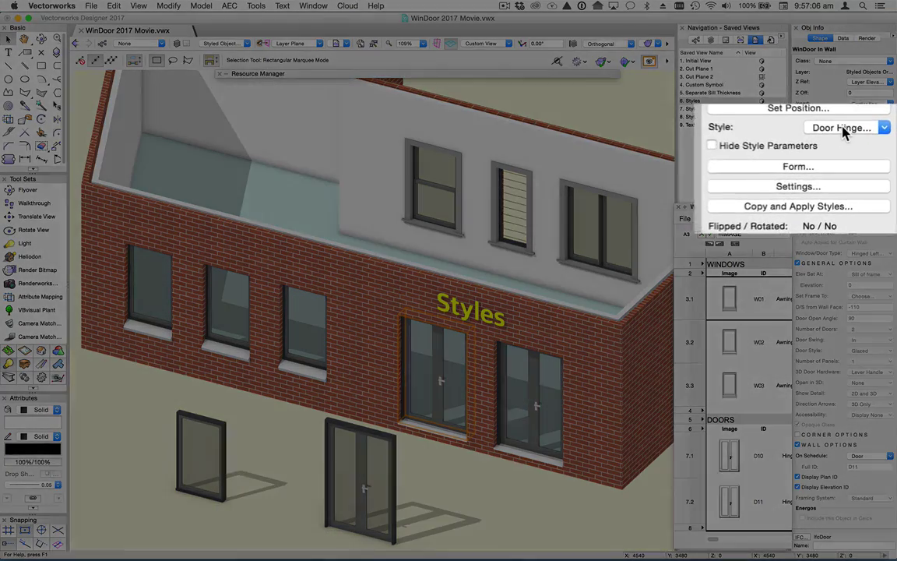
click(843, 131)
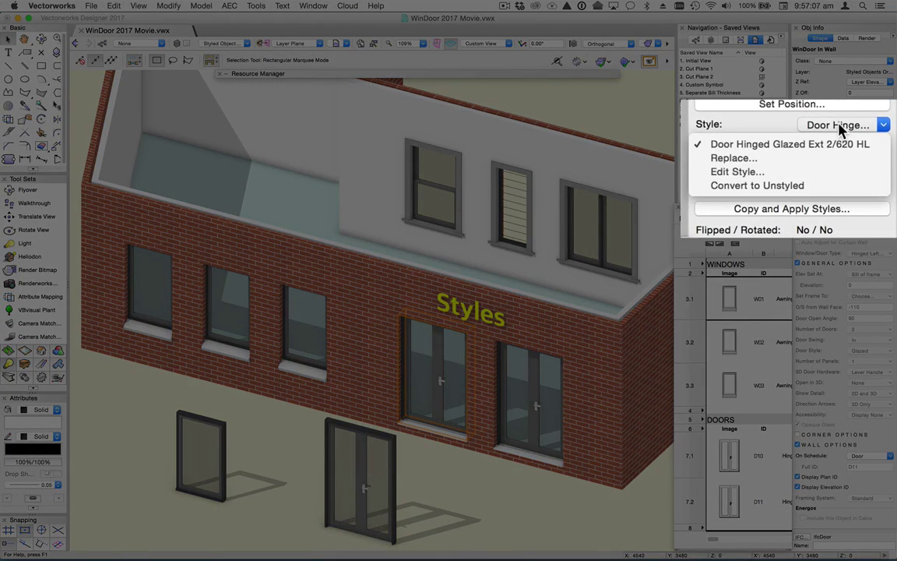
click(812, 173)
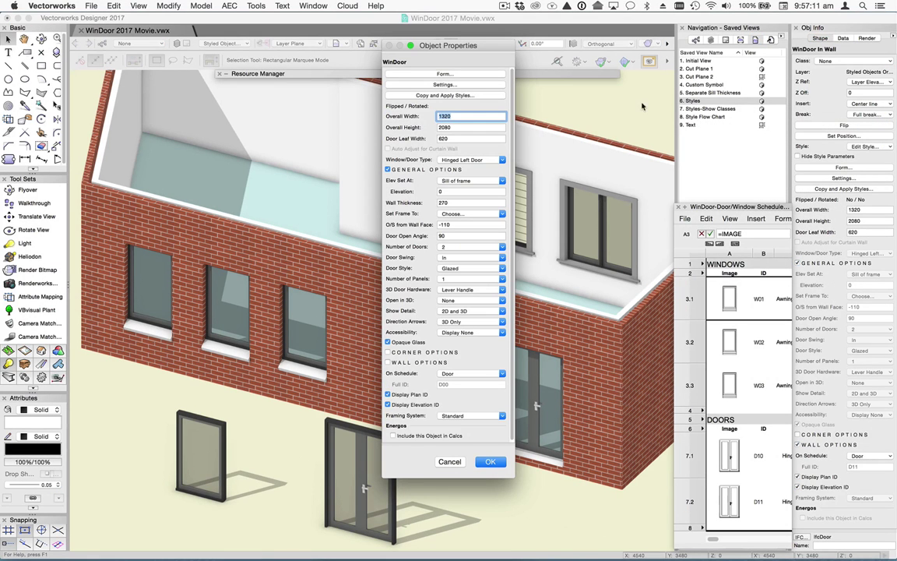
click(460, 85)
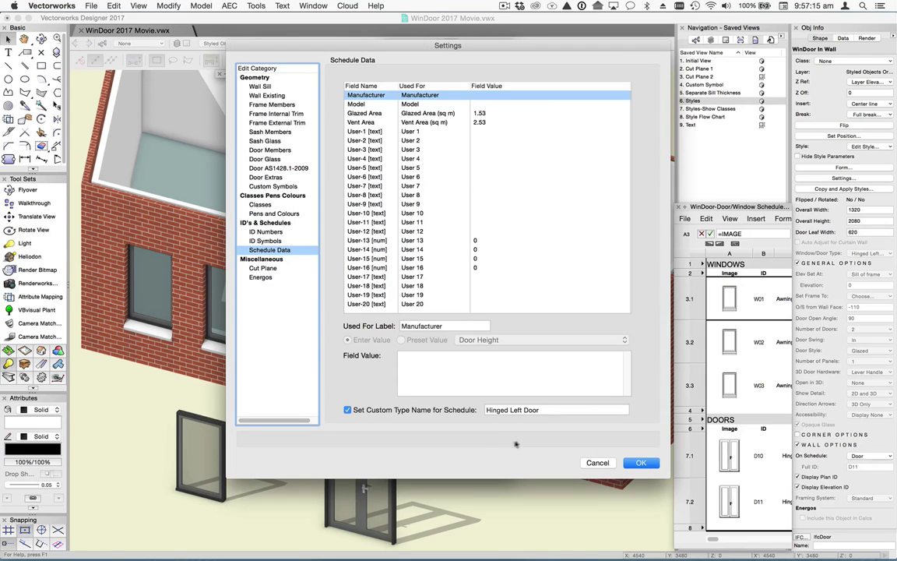
click(632, 464)
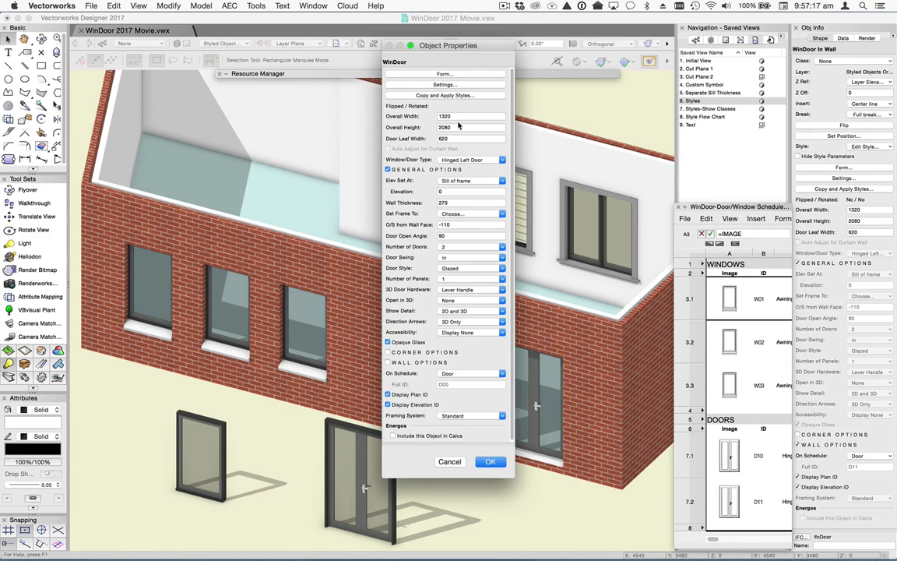
click(445, 96)
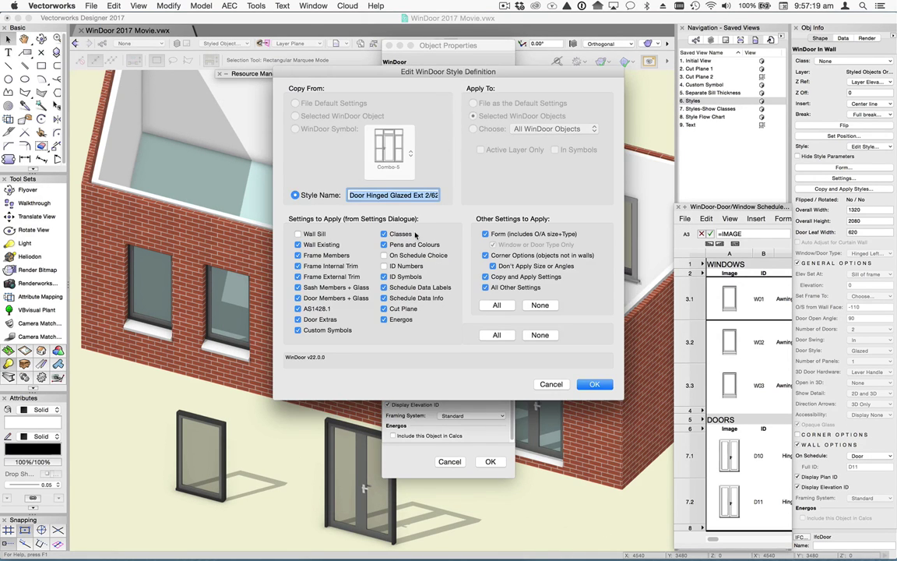
Accept the style definition and browse the Combo Units and Folding, Hinged, Overhead, Pivot, Sliding door folders.
click(594, 384)
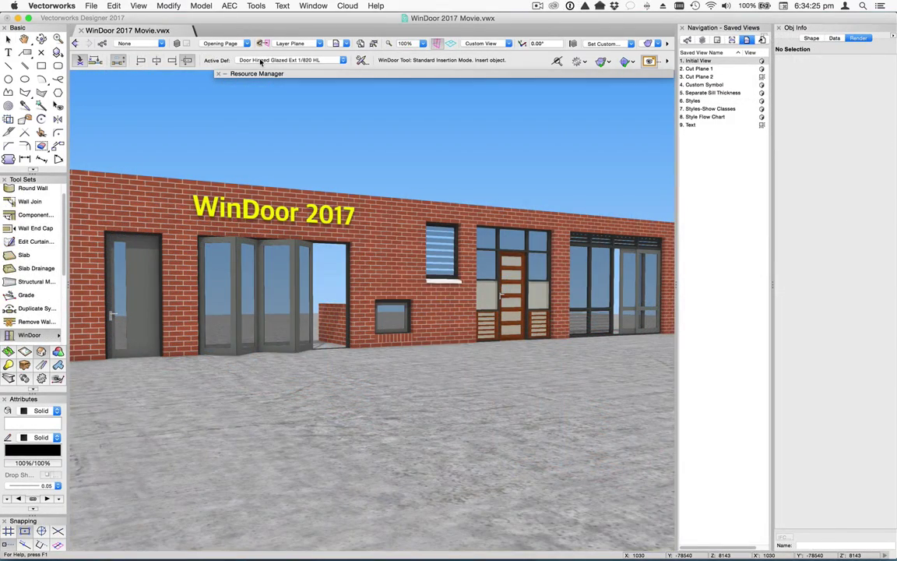
click(261, 63)
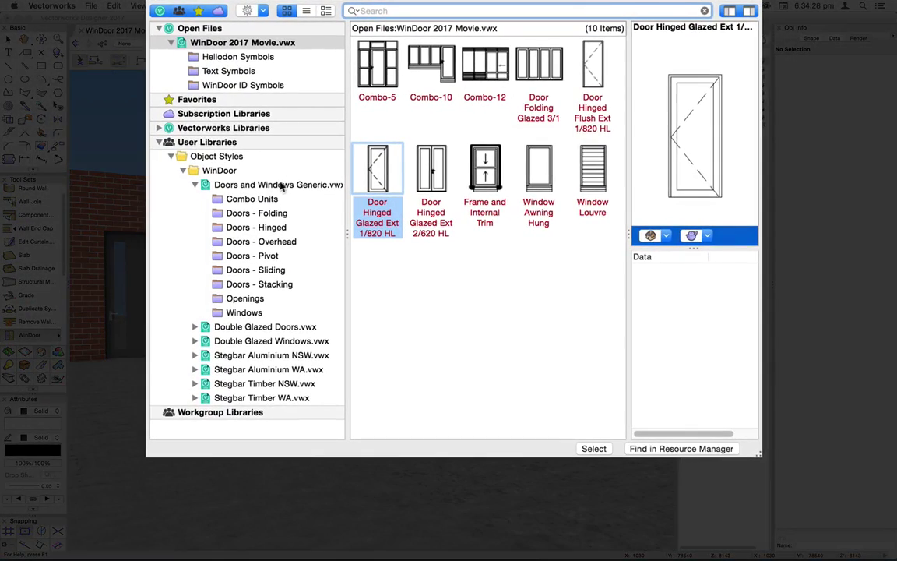
click(271, 201)
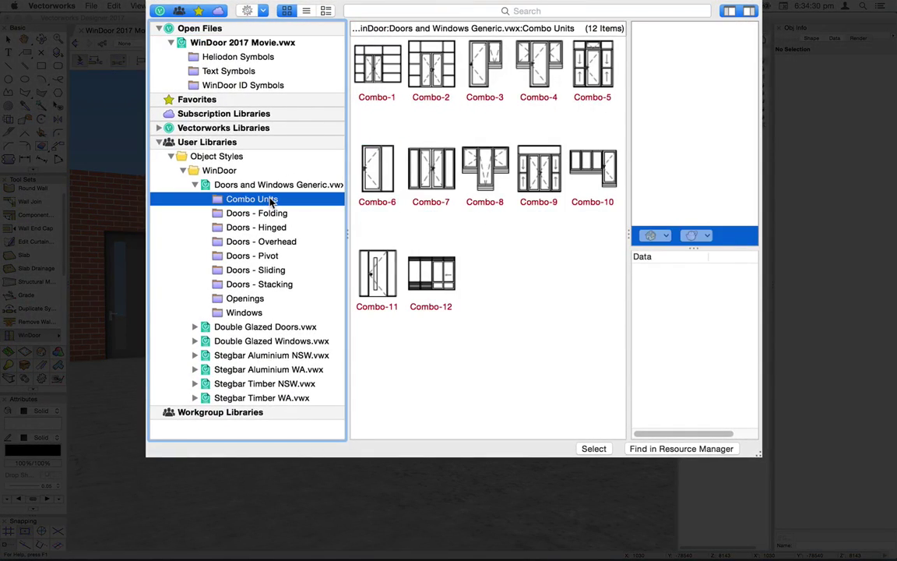
click(272, 215)
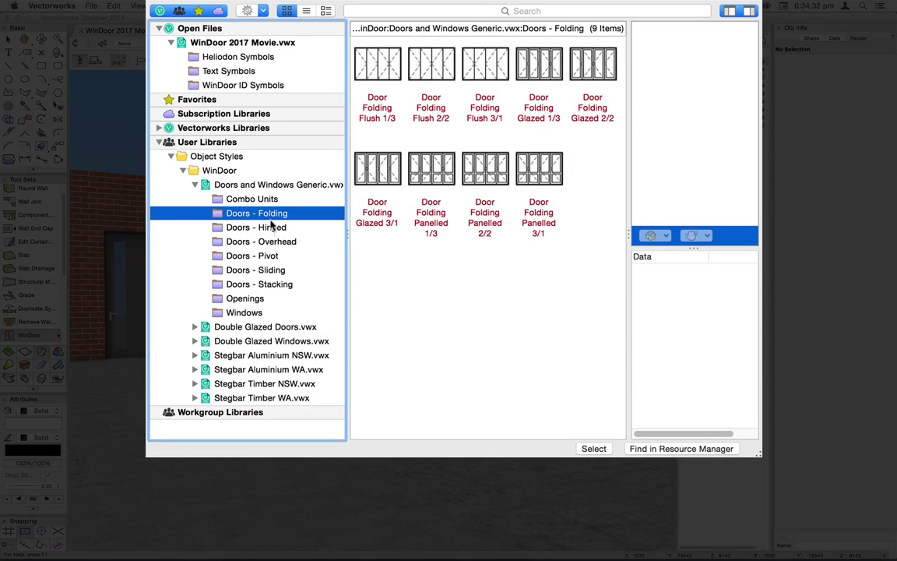
click(272, 228)
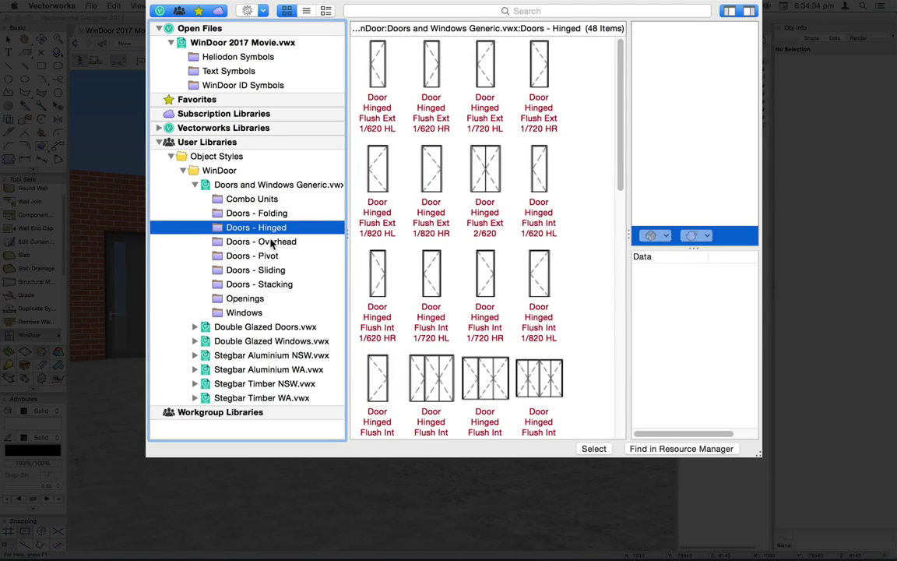
click(272, 243)
click(268, 261)
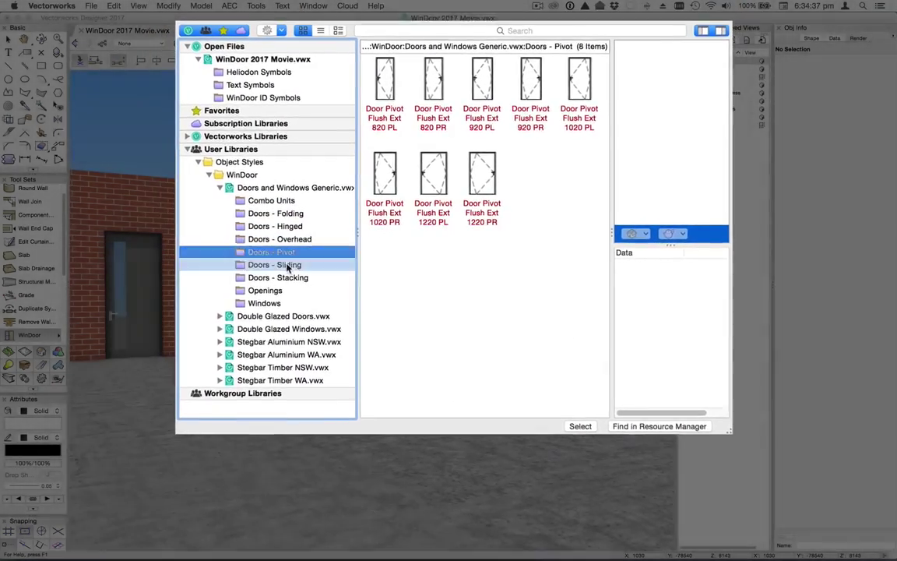
click(269, 270)
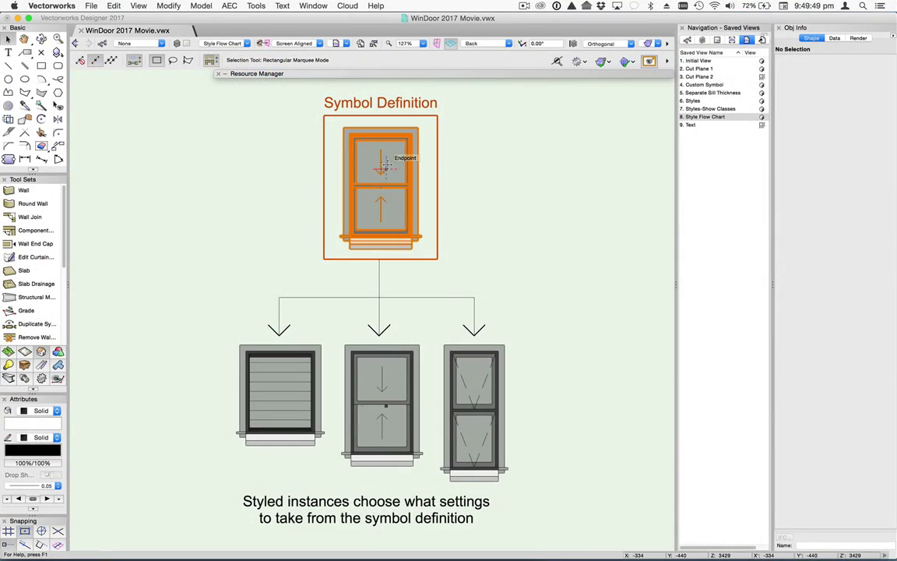
Select the right-hand 700 × 1720 Awning Hung Window instance in the flow chart.
click(384, 165)
click(481, 208)
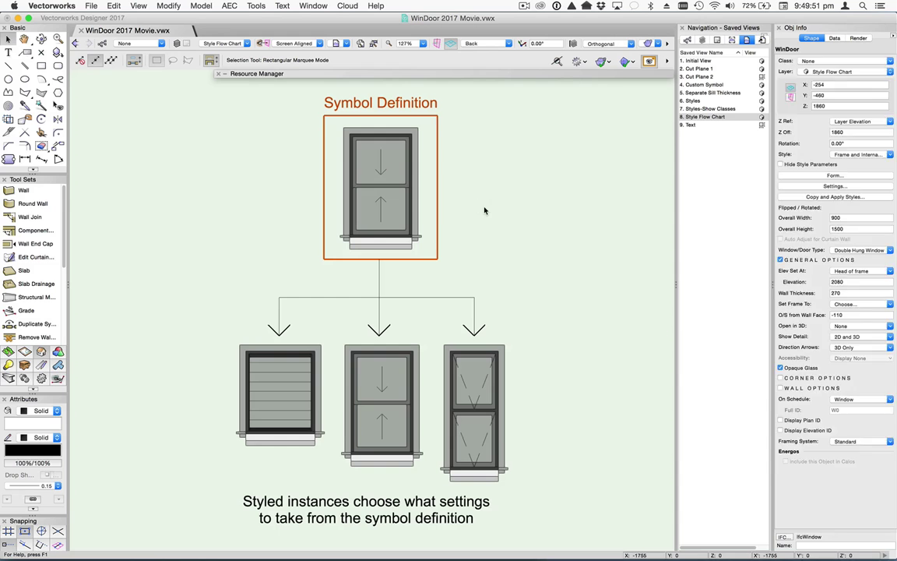
click(475, 374)
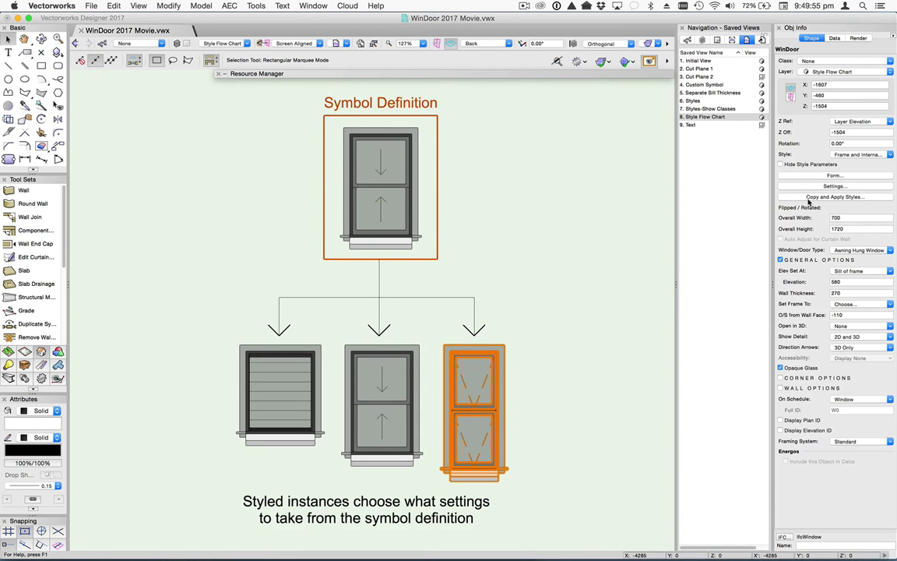
Copy the Wall Sill, Frame Members and Frame Internal Trim settings from the style to this window.
click(811, 198)
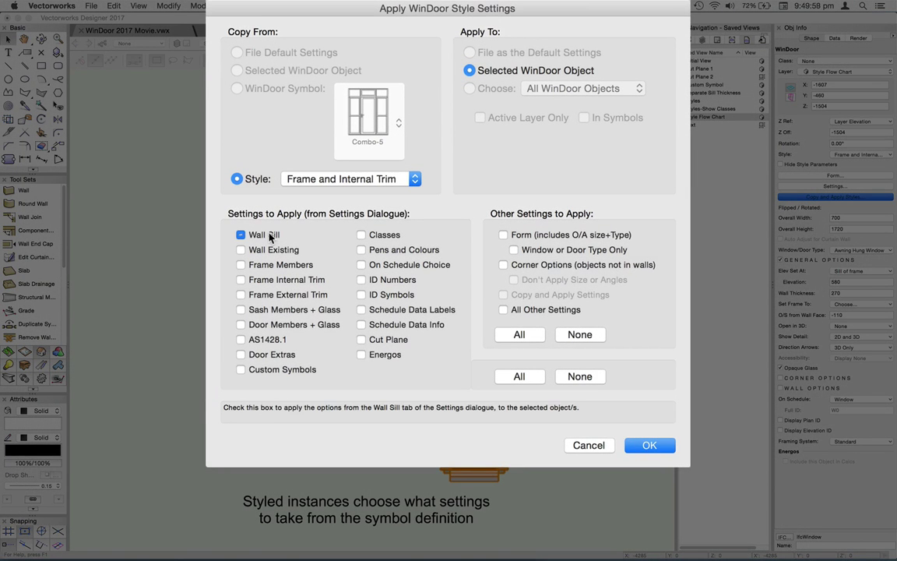
click(270, 236)
click(265, 264)
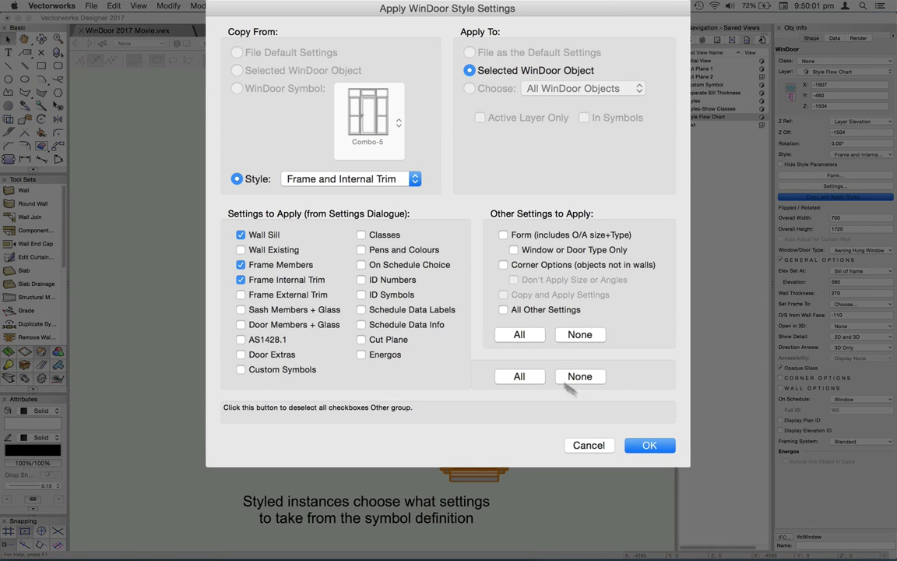
click(652, 446)
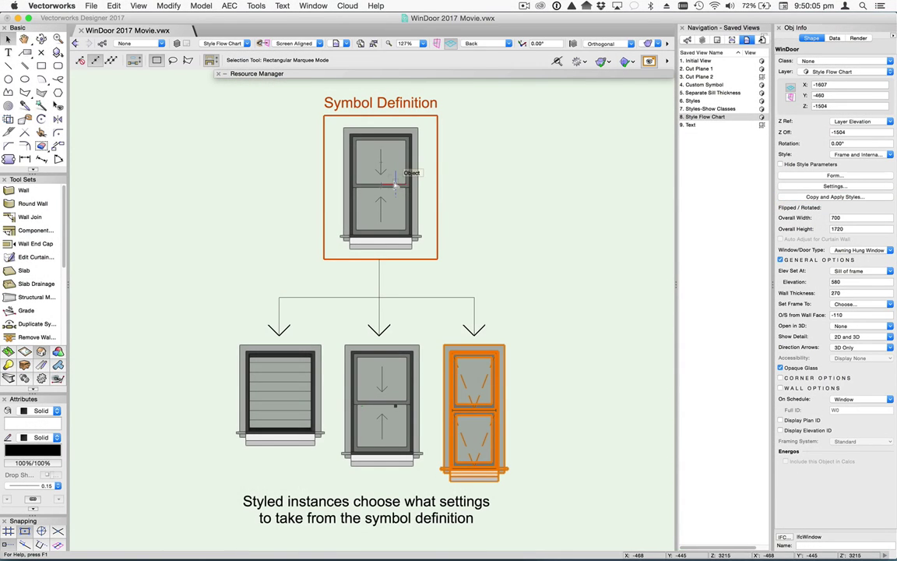
Review the window style's Frame Internal Trim and Frame Members settings and confirm them.
right_click(395, 184)
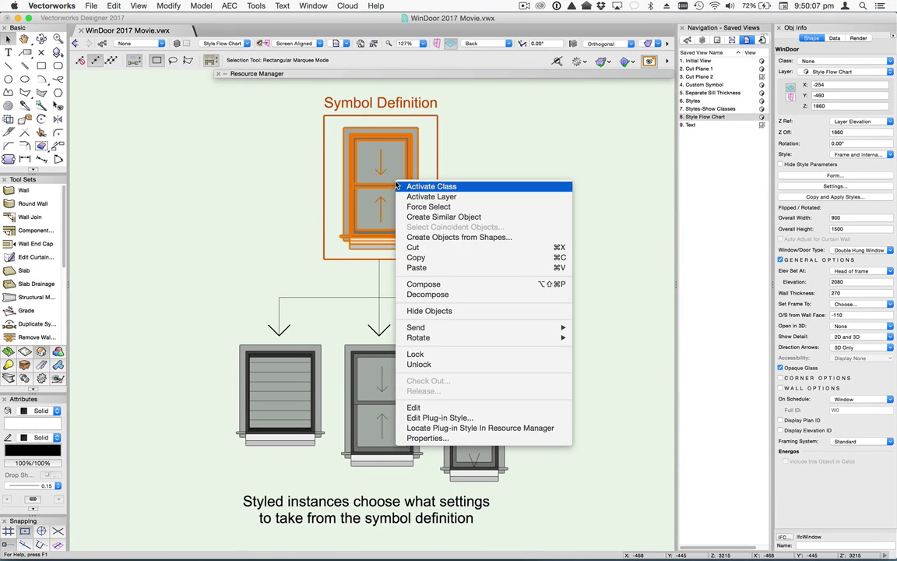
click(467, 418)
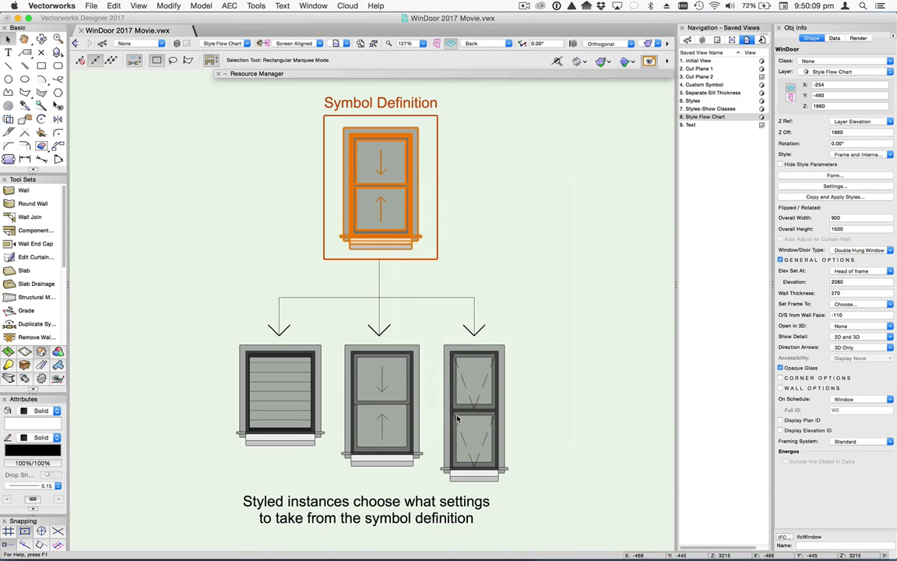
click(423, 105)
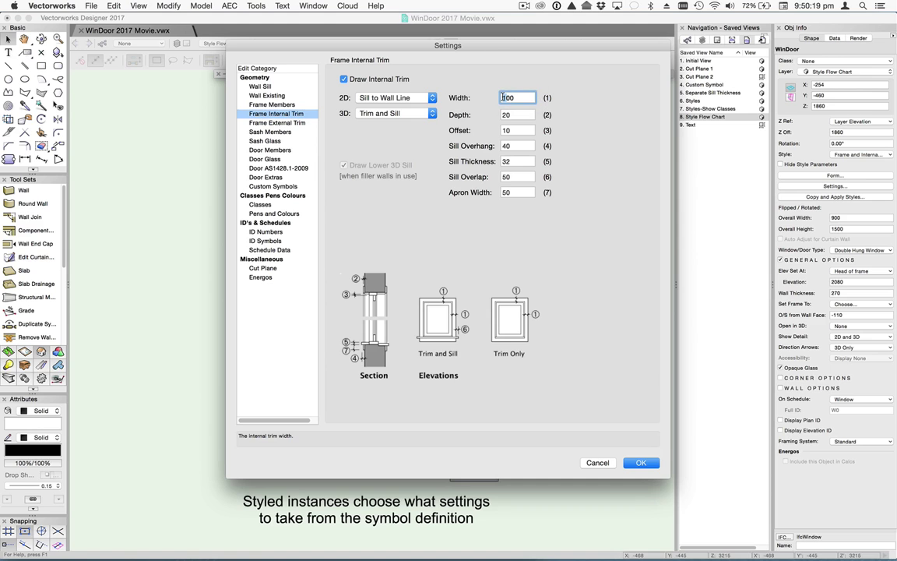
click(269, 104)
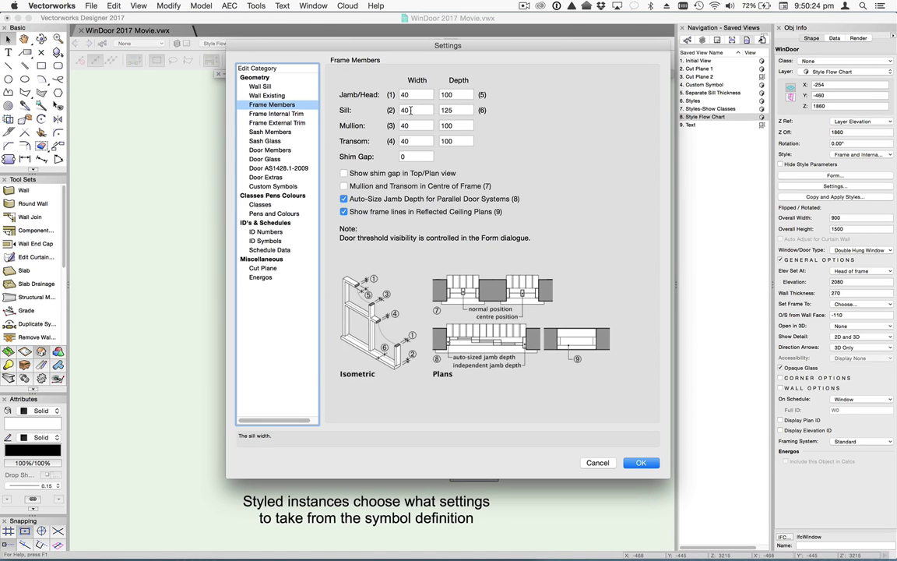
drag(411, 110, 391, 110)
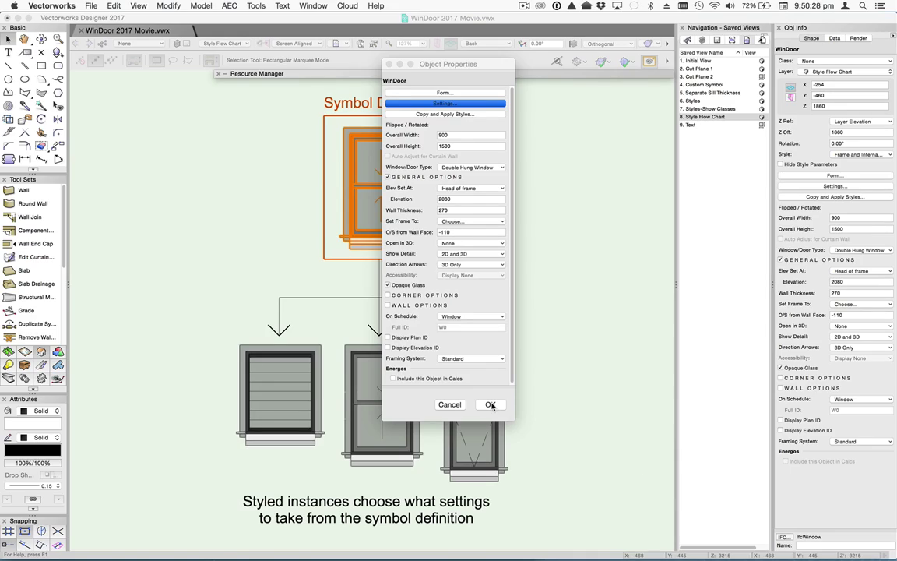
click(491, 405)
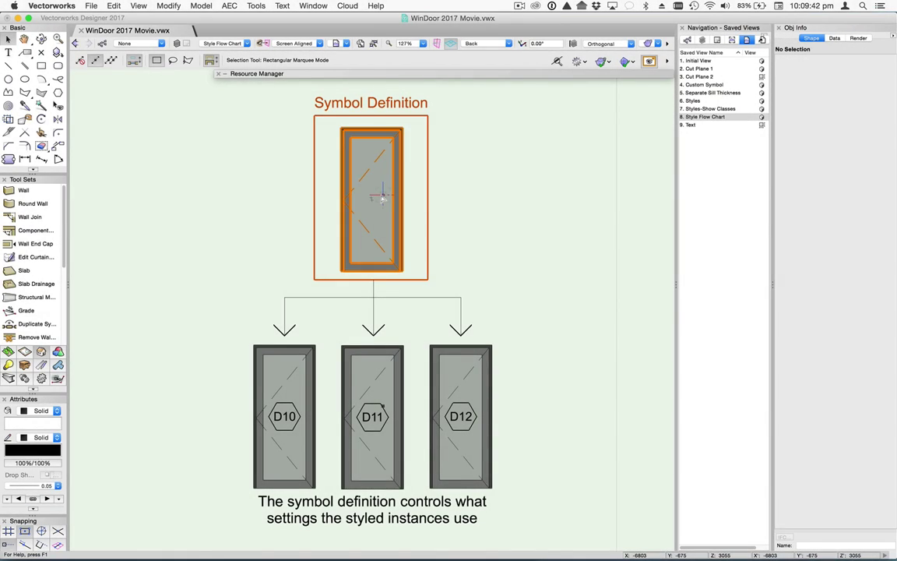
Open the door symbol's plug-in style and review its Copy and Apply Styles settings.
right_click(382, 196)
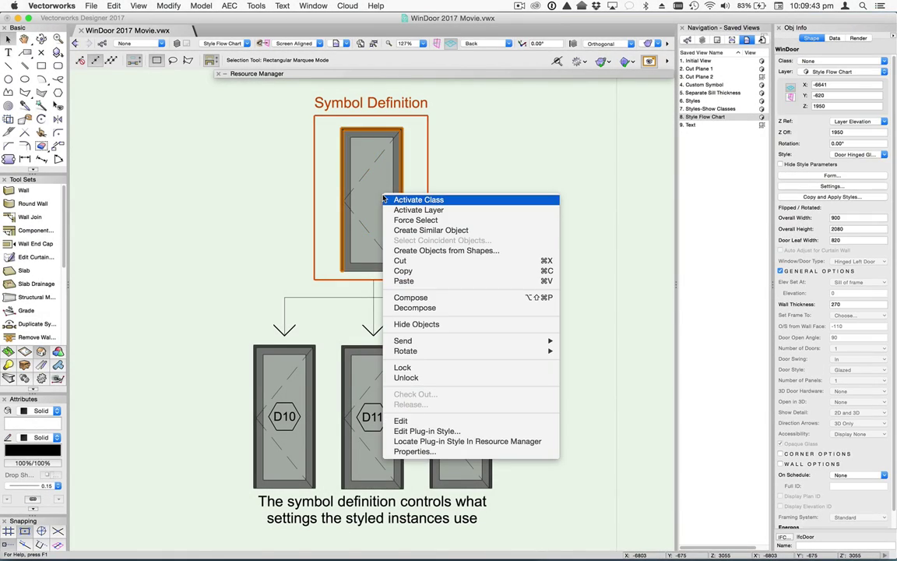
click(413, 435)
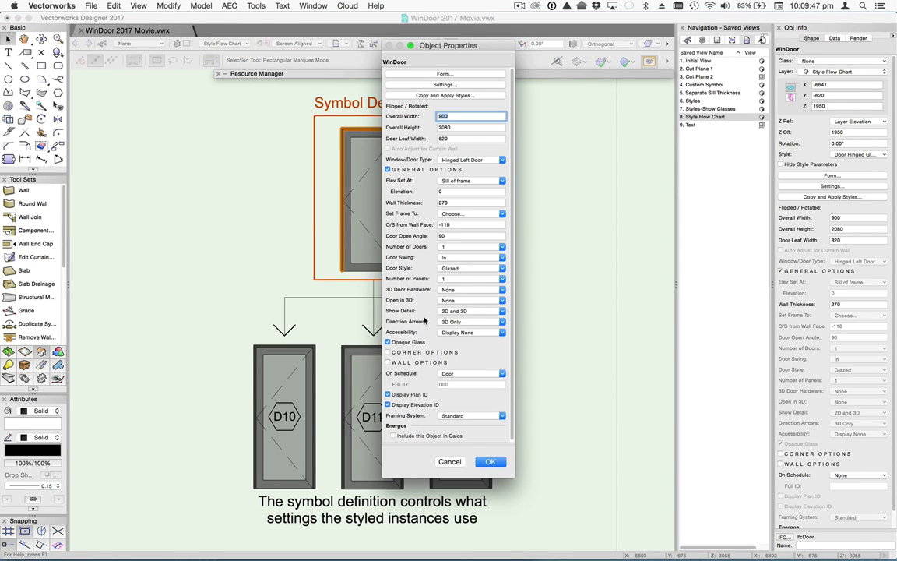
click(423, 95)
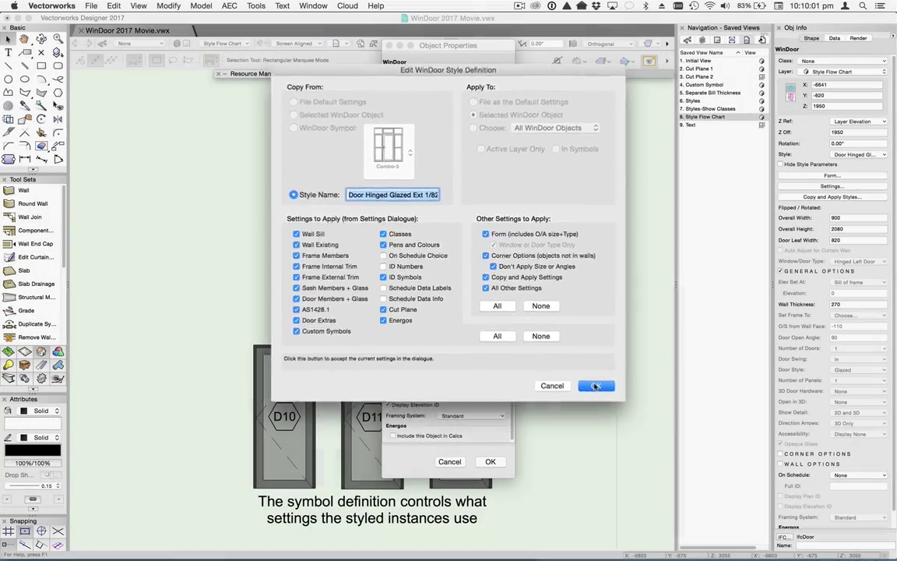
click(596, 385)
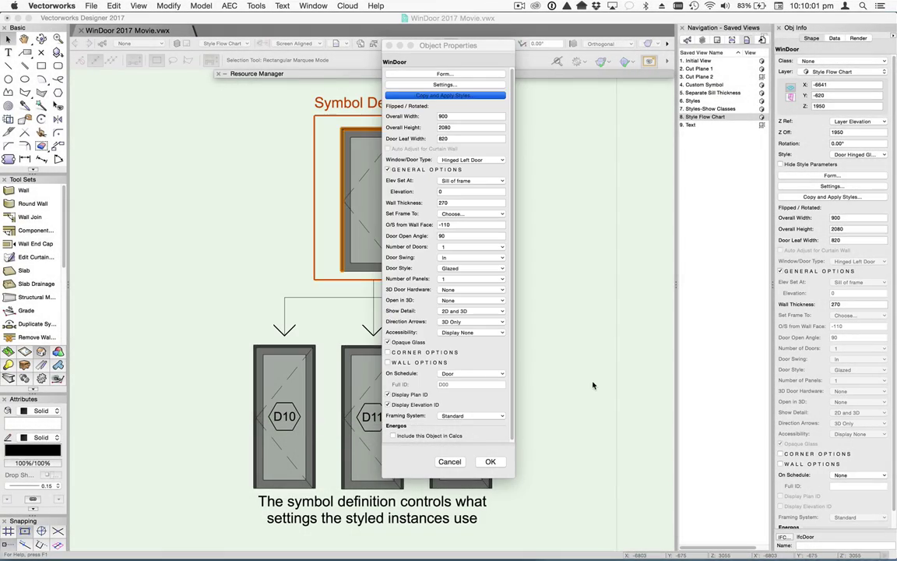
Set the door style to 800 overall width with a 720 door leaf width.
click(440, 140)
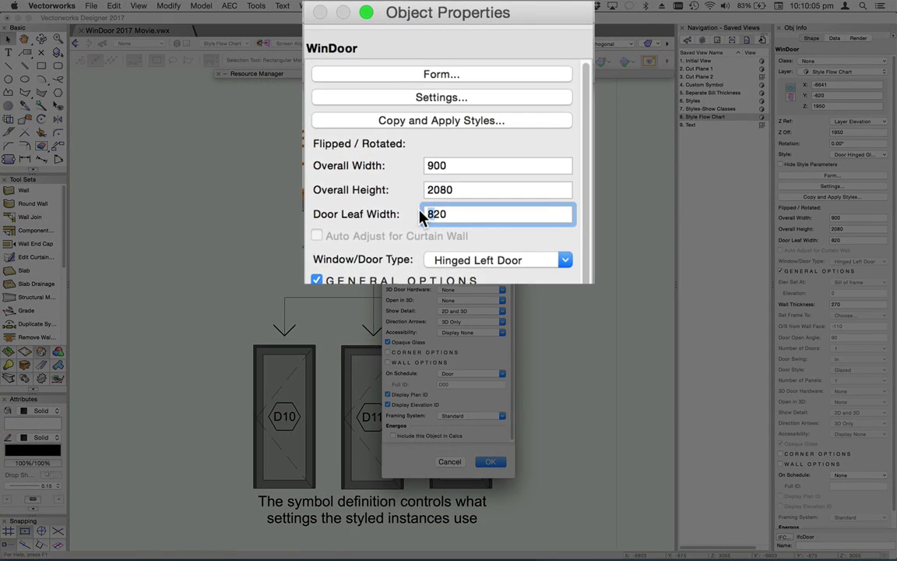
double_click(425, 215)
text(720)
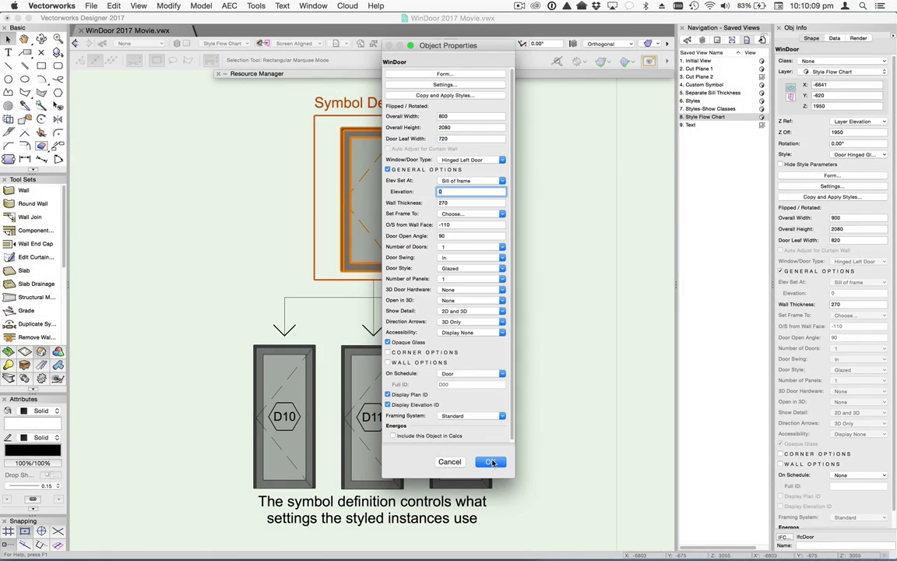
click(491, 462)
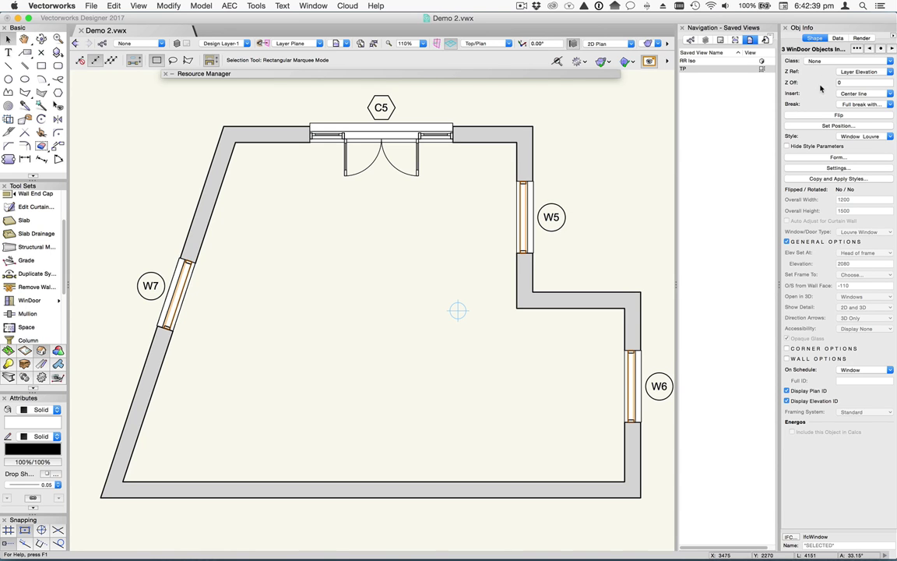
Show the Window Louvre style options for windows W5, W6 and W7 in Object Info.
click(848, 138)
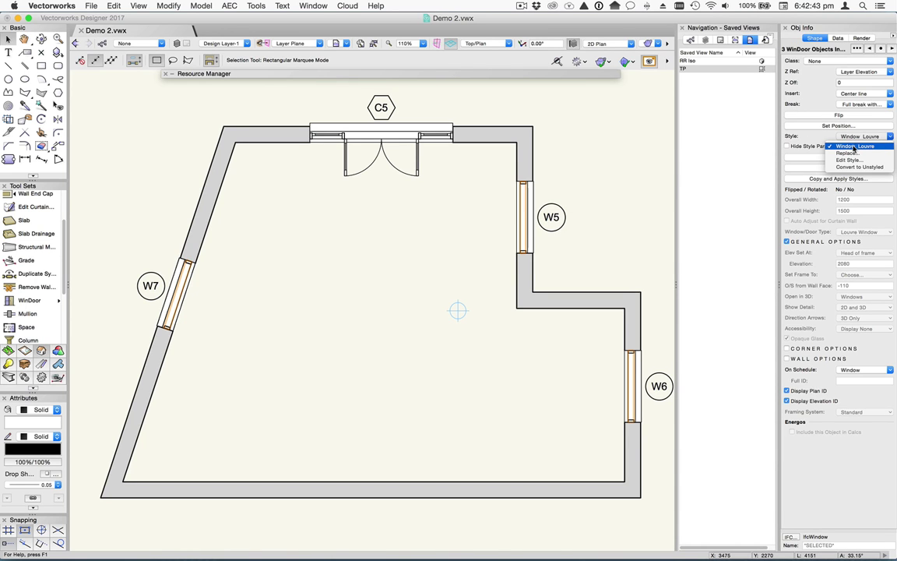
click(855, 146)
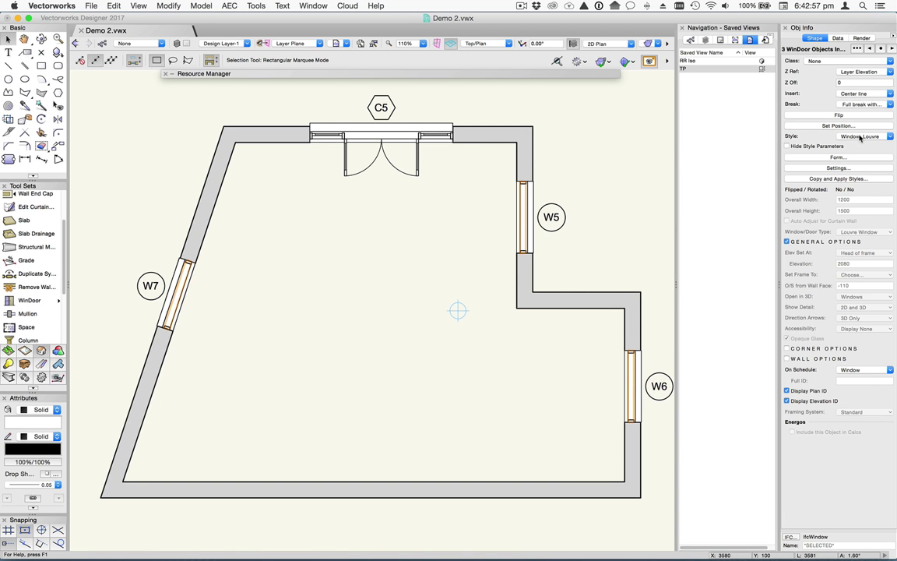
click(860, 137)
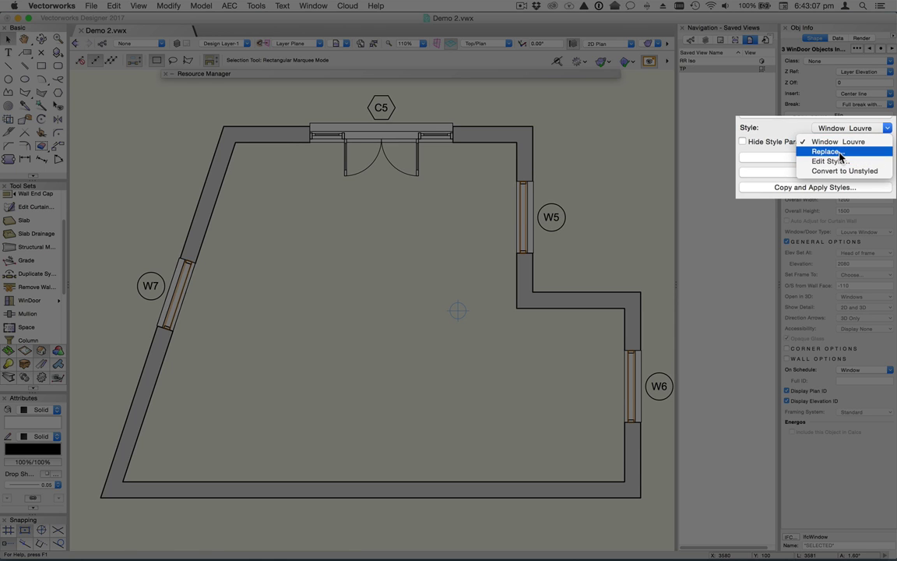
Replace the style of windows W5, W6 and W7 with Window Double Hung.
click(828, 151)
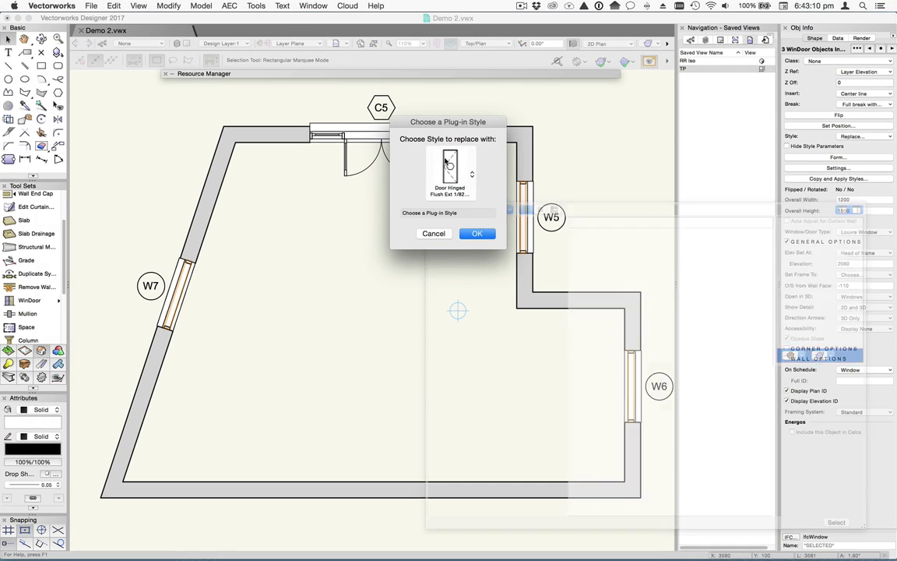
click(450, 166)
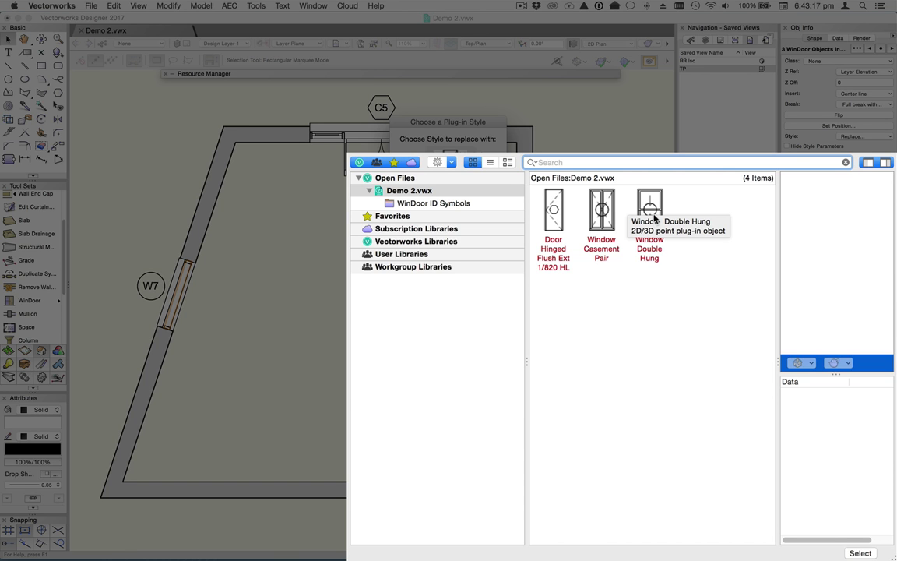
click(652, 207)
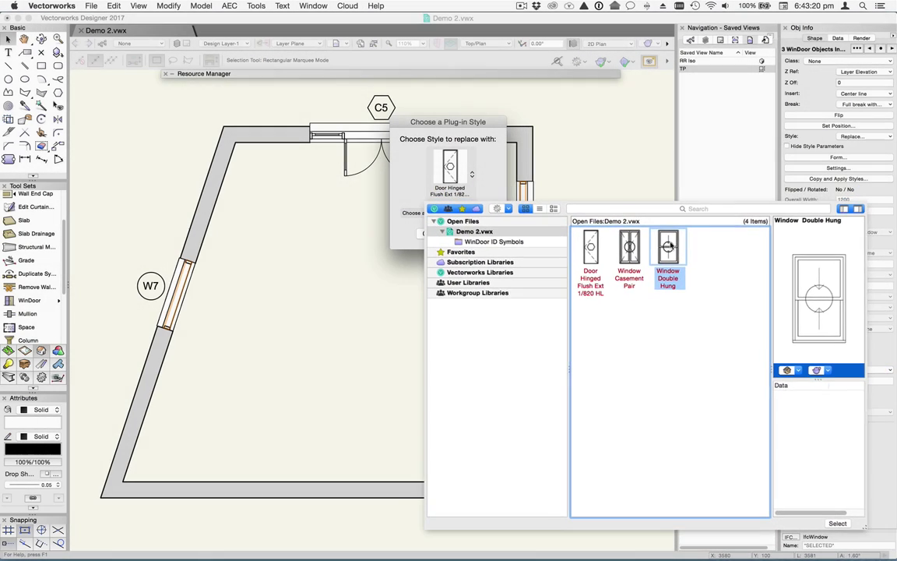
double_click(667, 248)
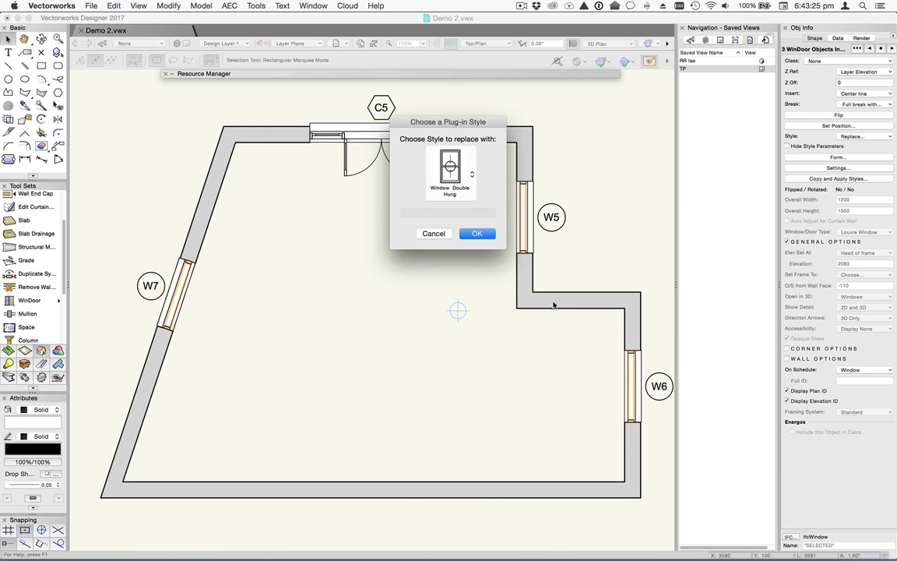
click(474, 234)
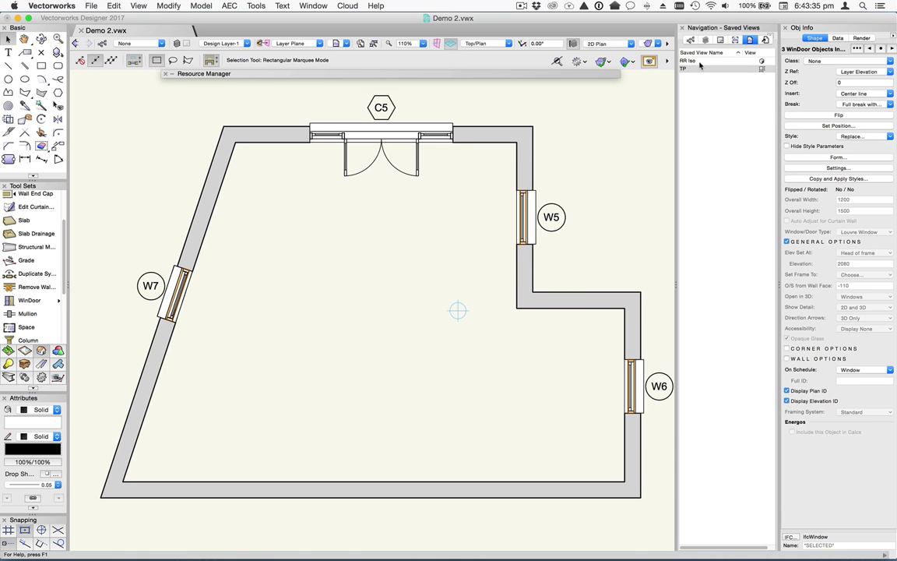
double_click(689, 61)
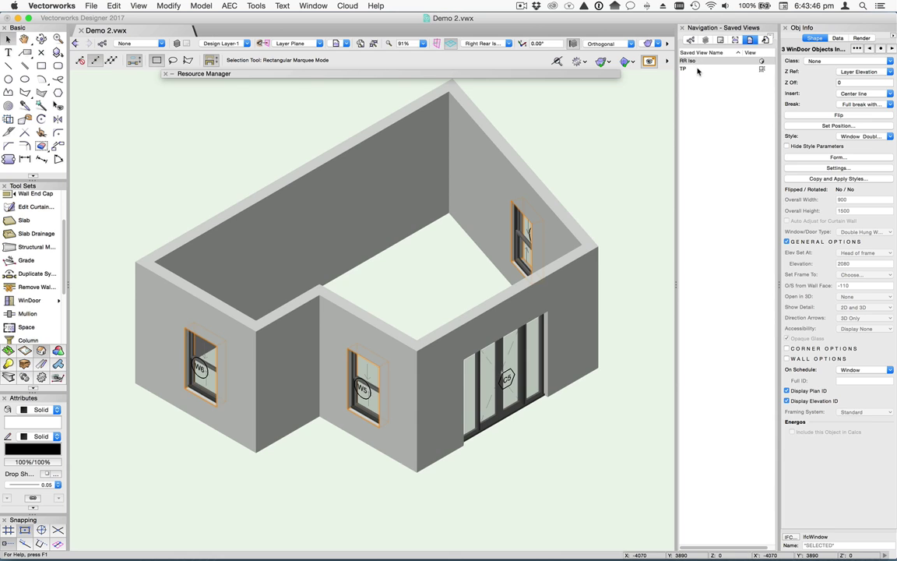
double_click(698, 70)
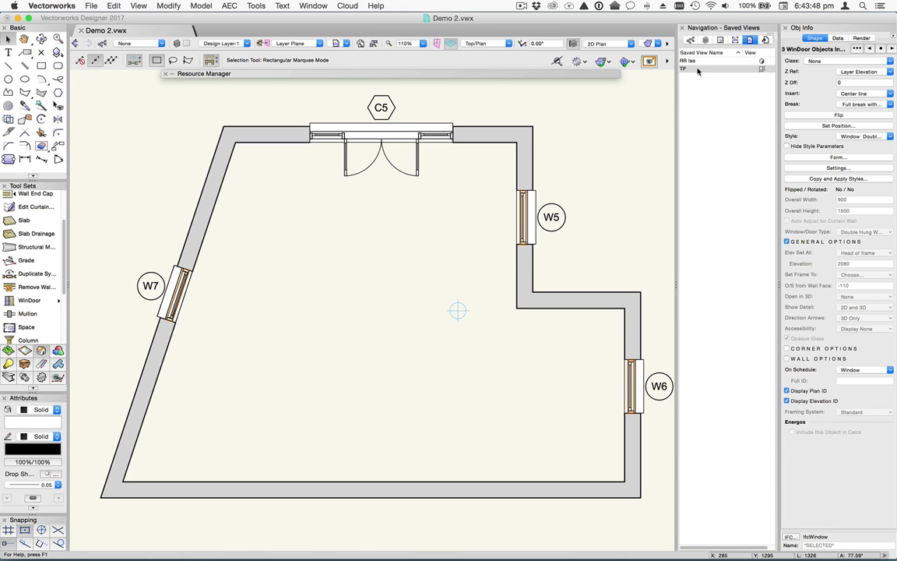
click(824, 179)
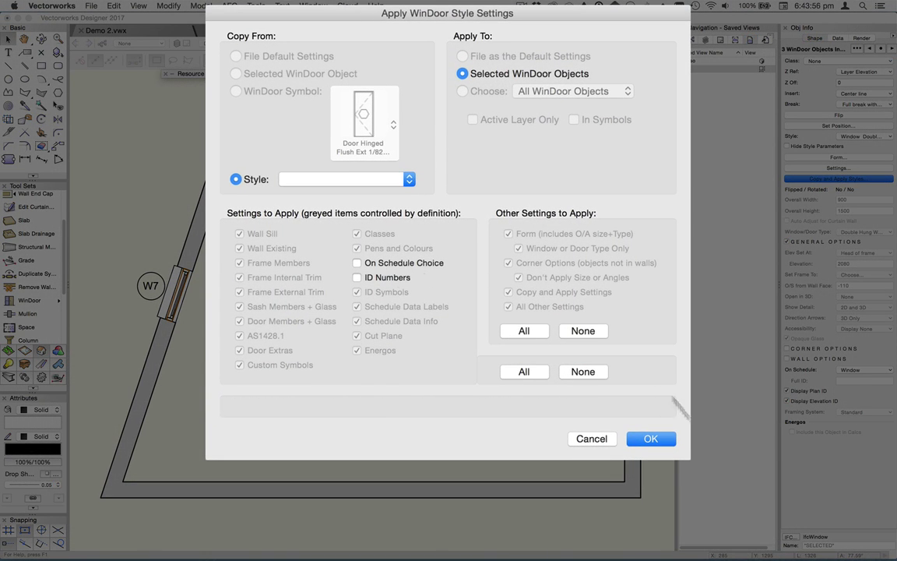
click(631, 437)
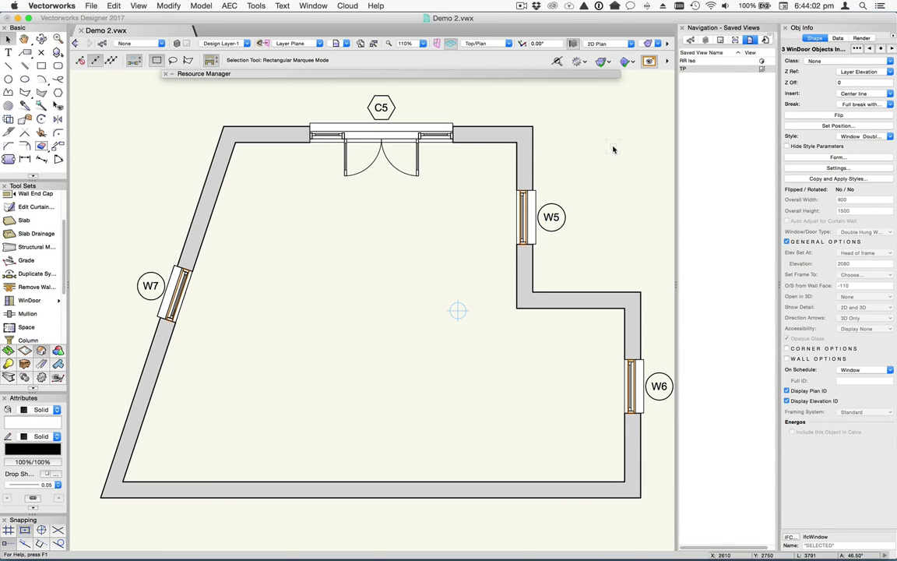
Convert window W5 to an unstyled window, then select door C5.
click(613, 149)
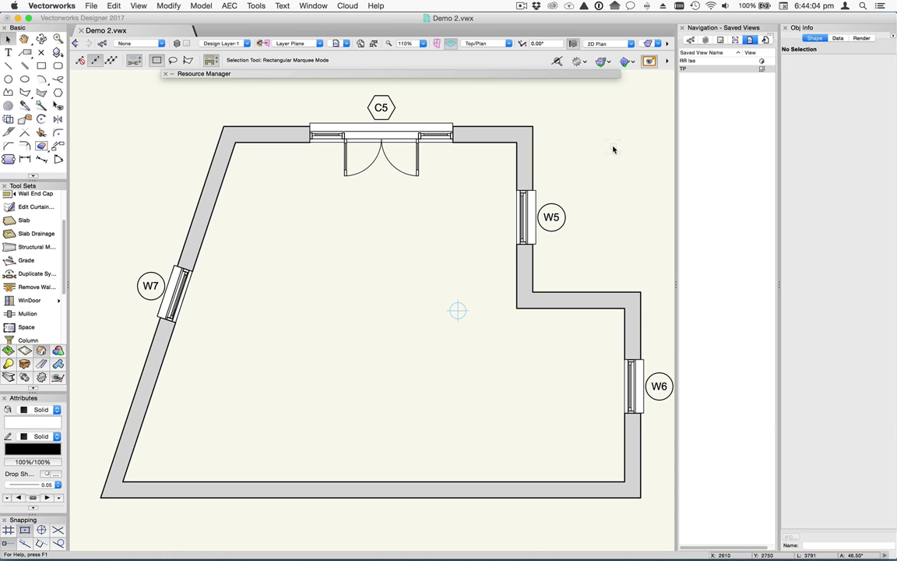
click(423, 136)
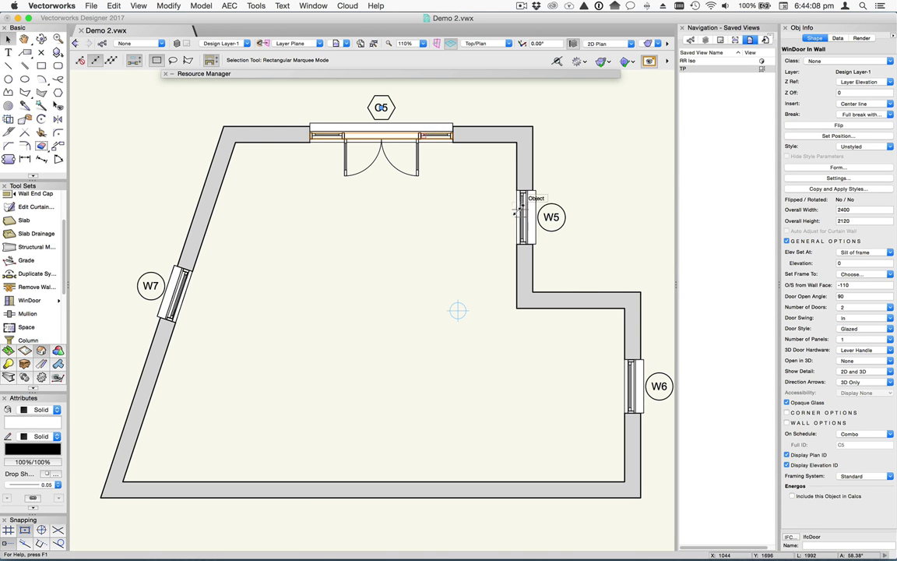
click(550, 217)
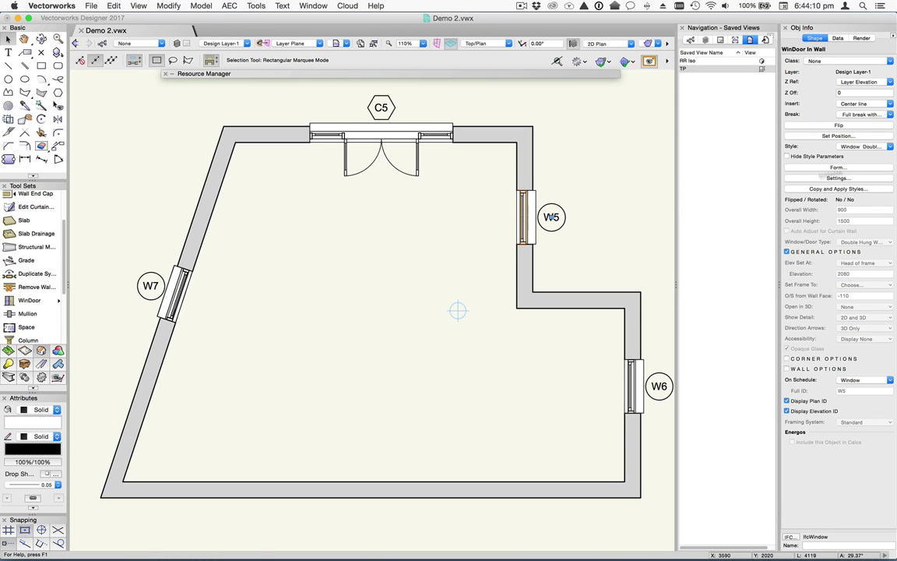
click(855, 147)
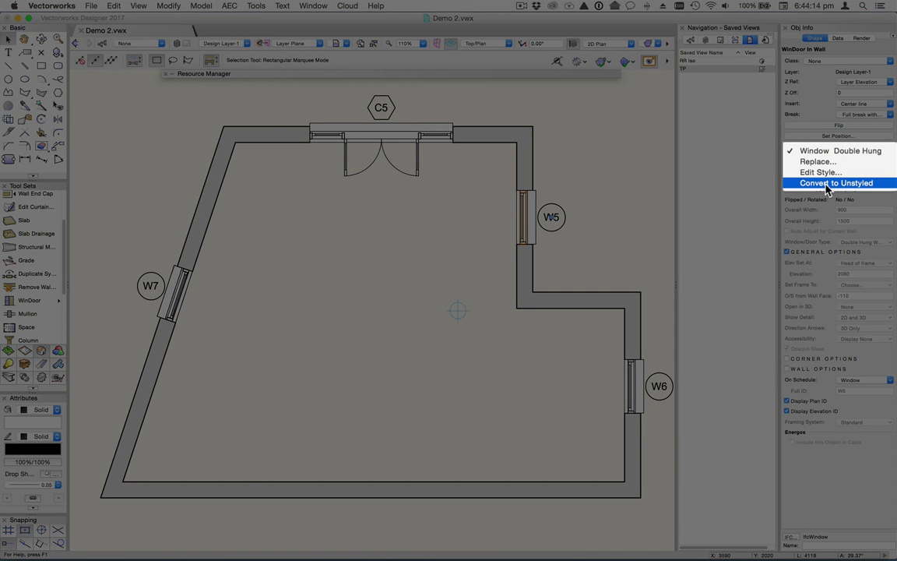
click(828, 183)
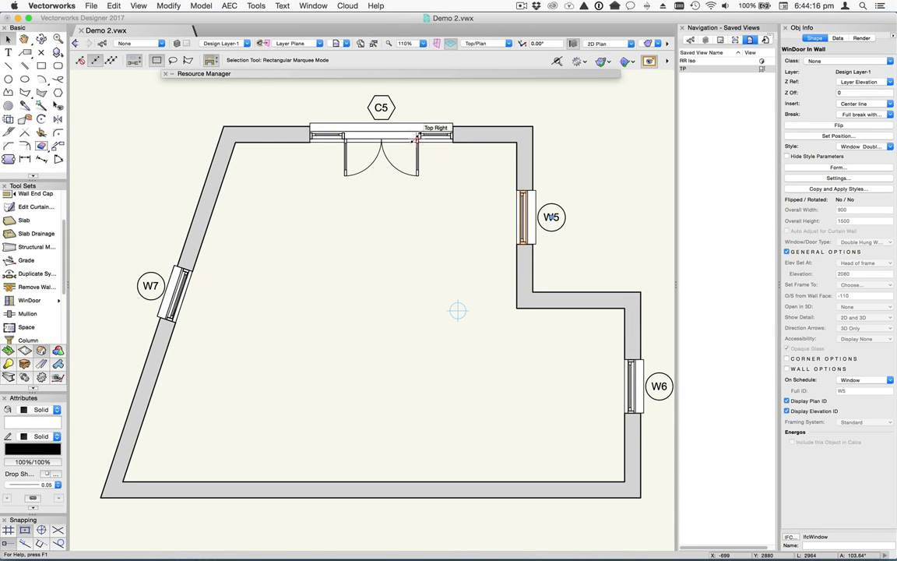
click(418, 138)
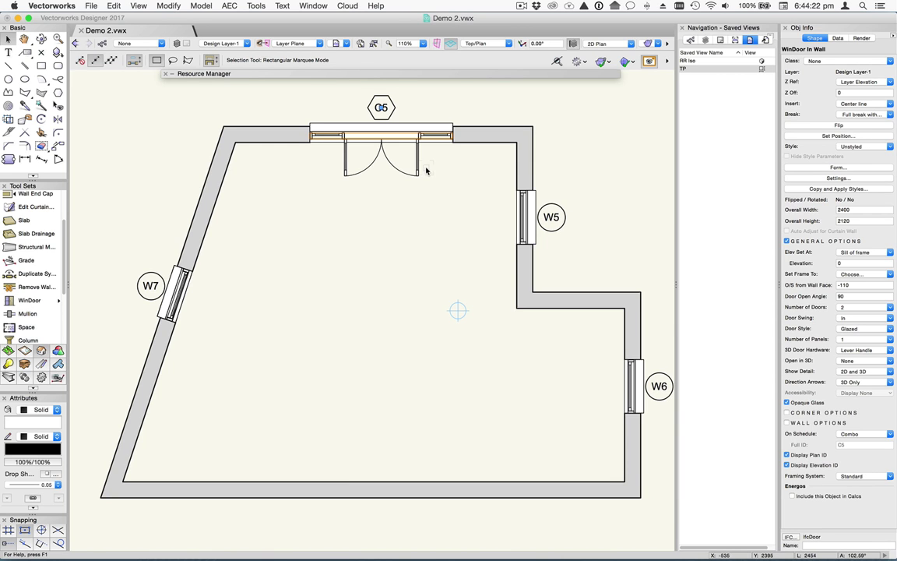
Create a new plug-in style named French Doors from the unstyled door C5.
right_click(396, 131)
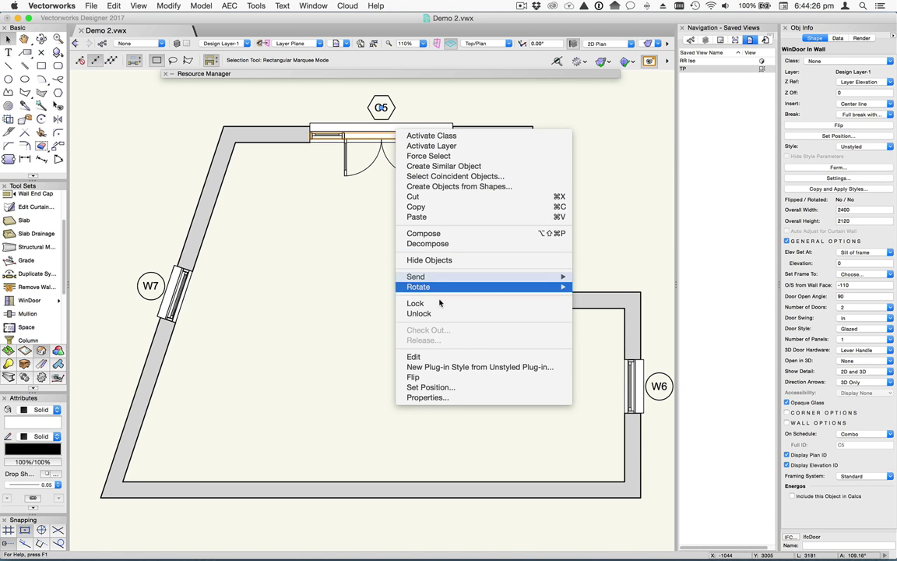
click(461, 371)
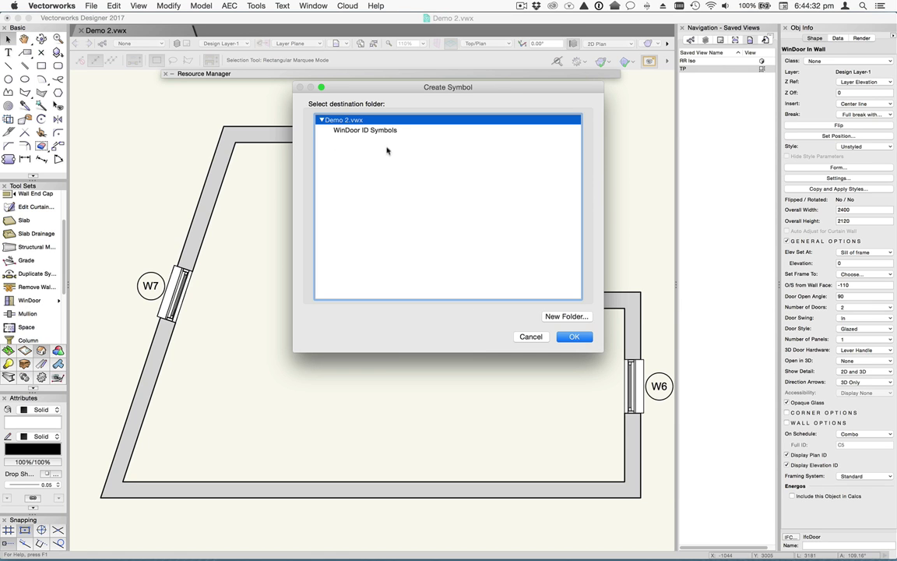
click(574, 337)
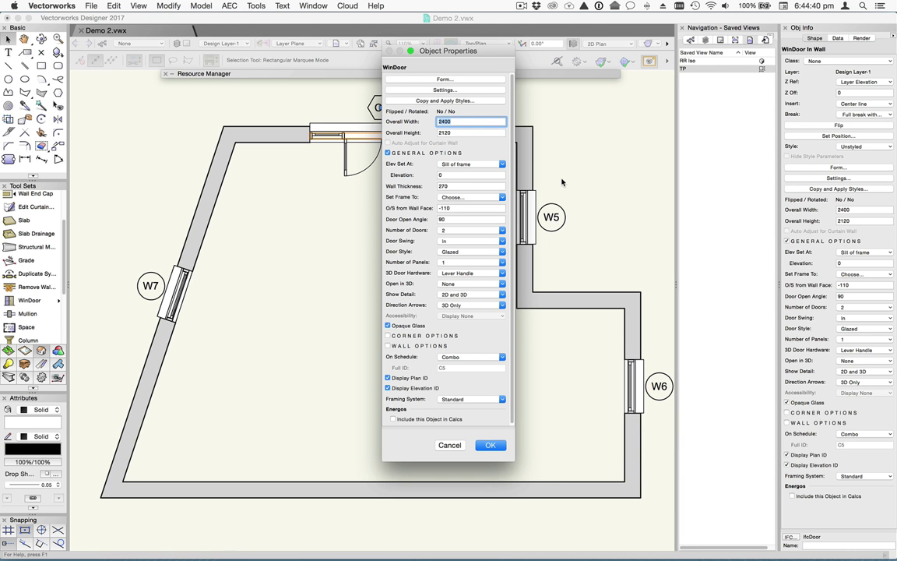
click(424, 102)
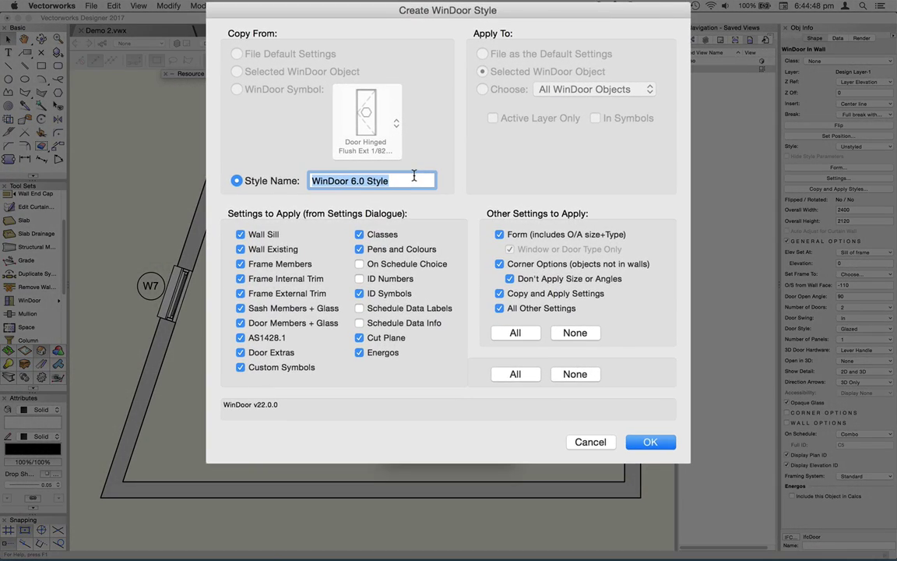
text(French)
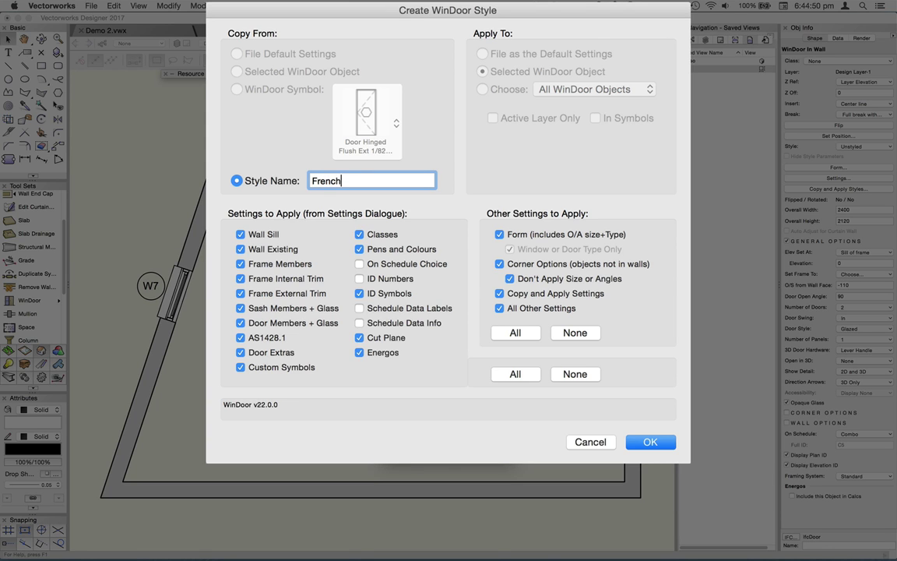
text( Doors-1)
click(644, 443)
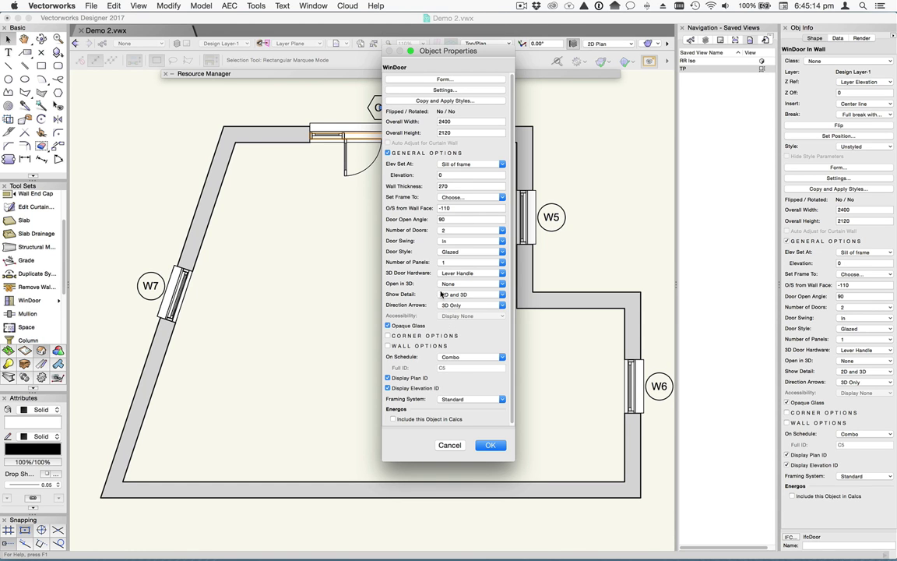
Accept C5's properties and check French Doors-1 in the Resource Manager's seven resources.
click(490, 446)
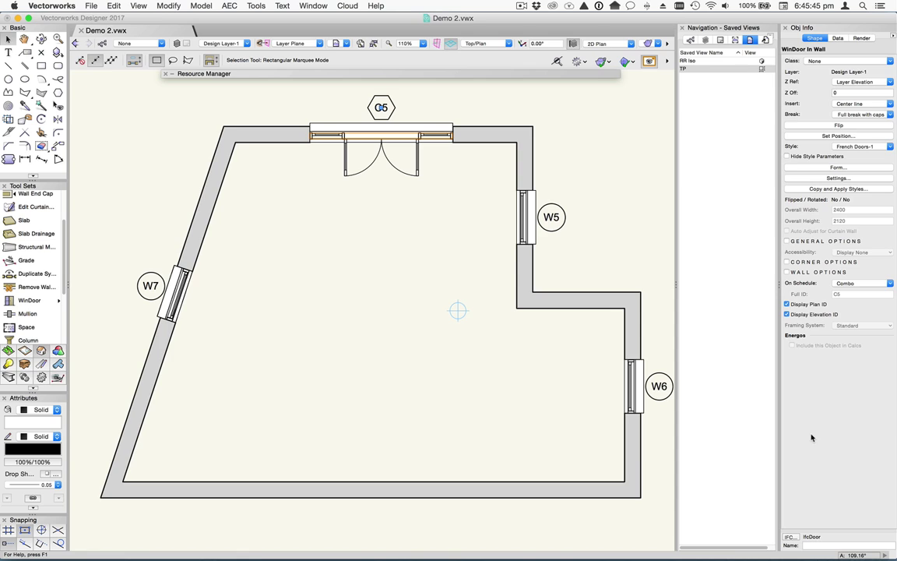
mouse_move(466, 74)
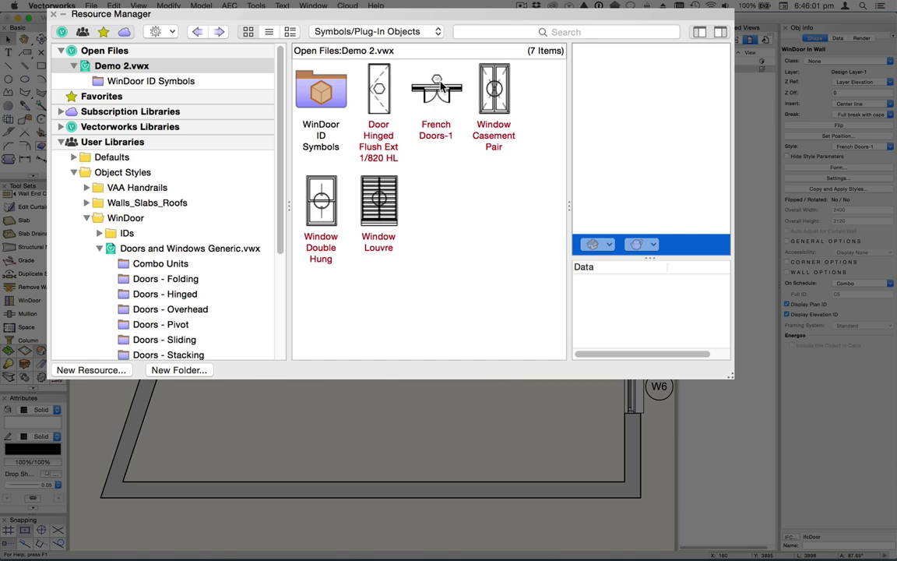
Start editing the French Doors-1 plug-in style from door C5's context menu.
right_click(440, 88)
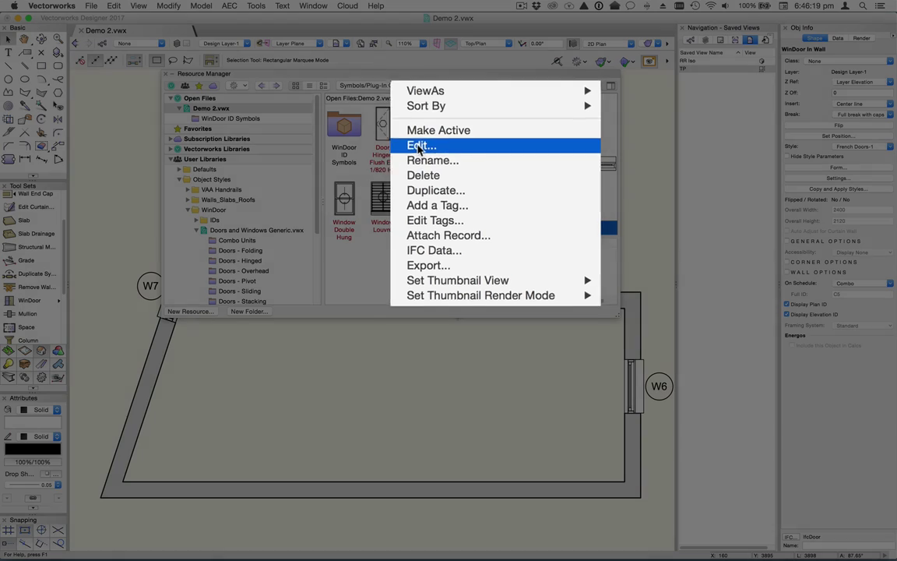
key(Escape)
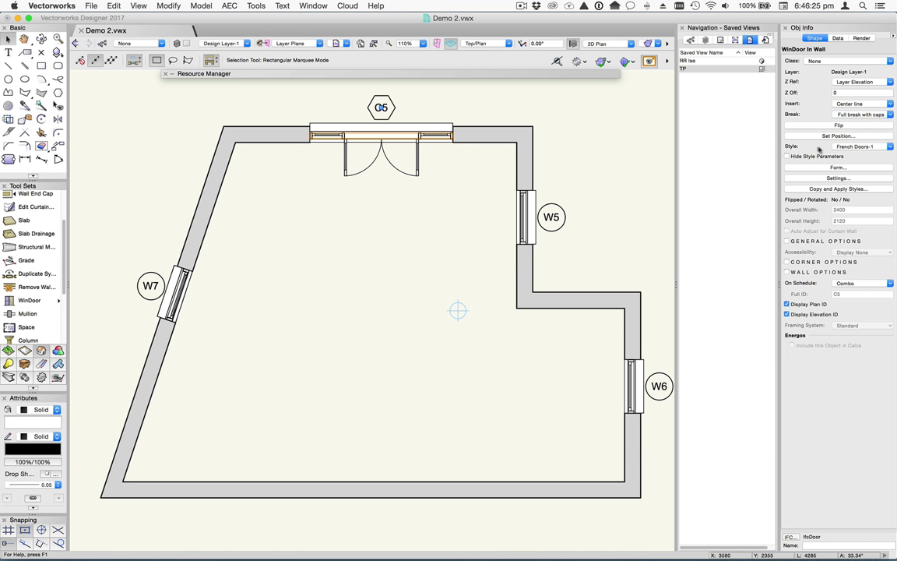
click(861, 147)
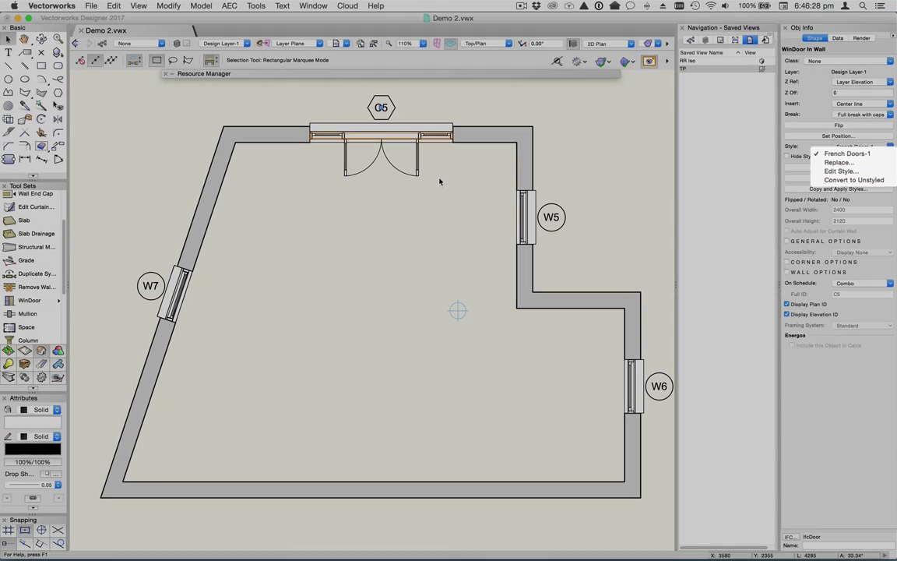
click(427, 148)
right_click(422, 131)
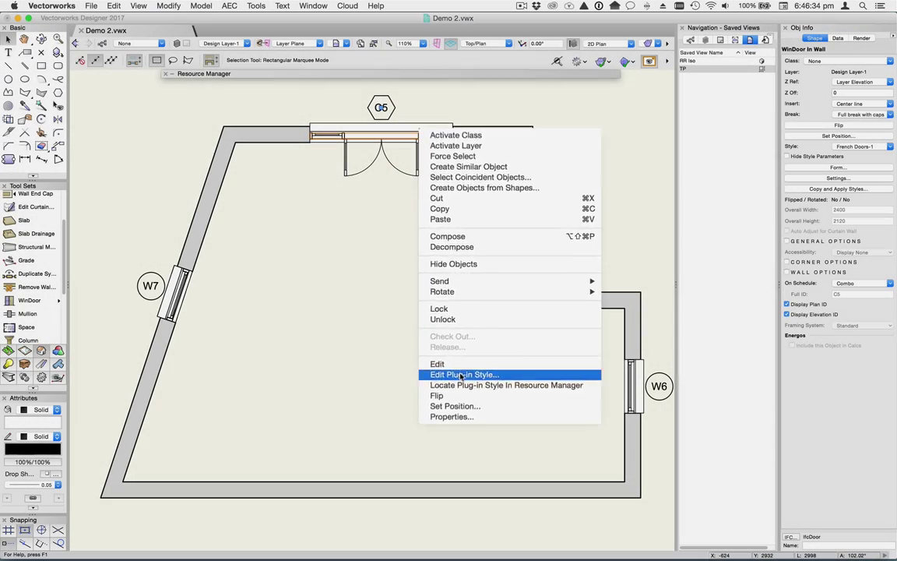
click(452, 393)
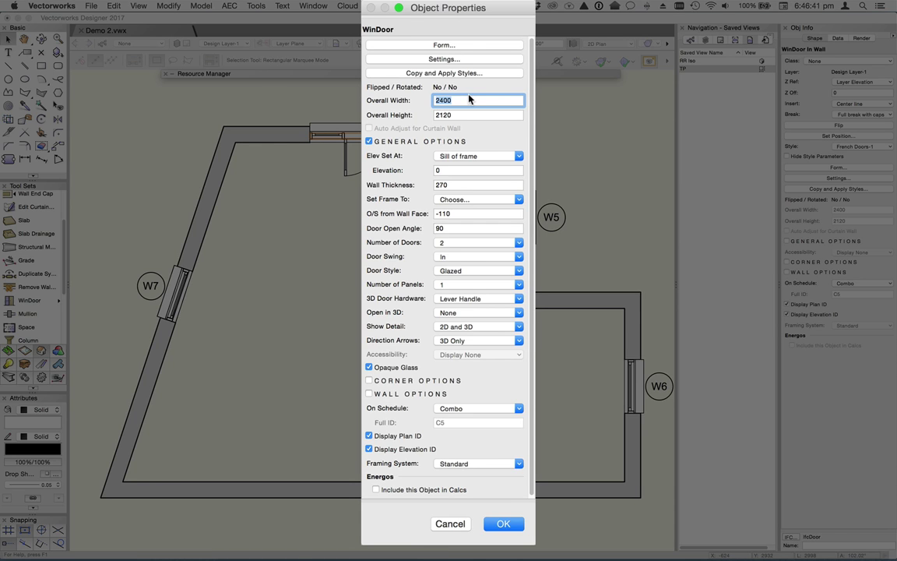
Set the French Doors-1 overall width to 2100.
text(2100)
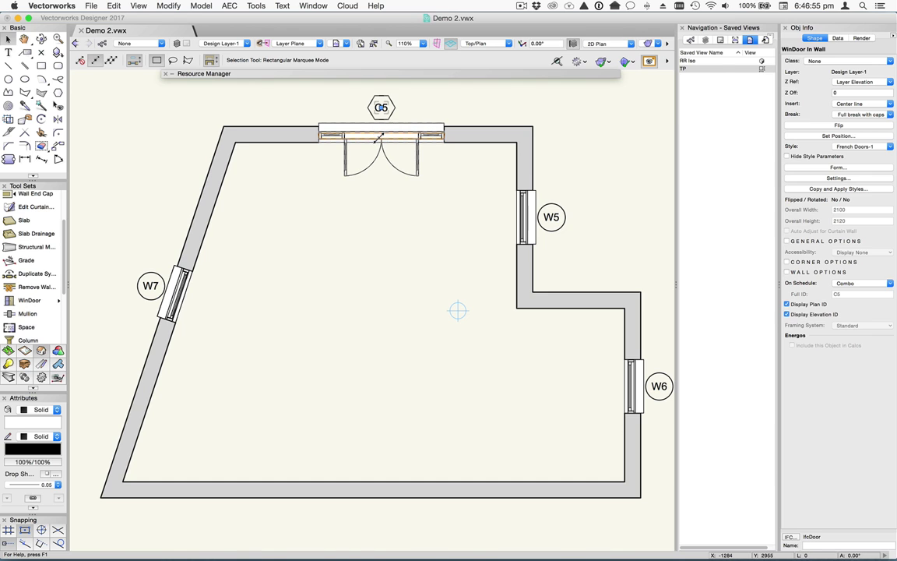
Place two copies of French door C5 into the bottom wall.
drag(379, 138, 260, 490)
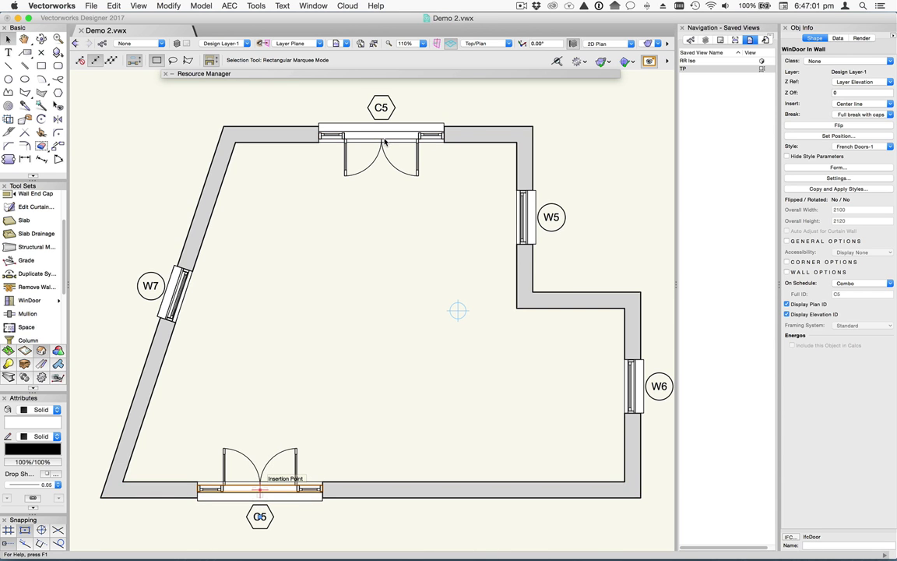
drag(388, 143, 467, 537)
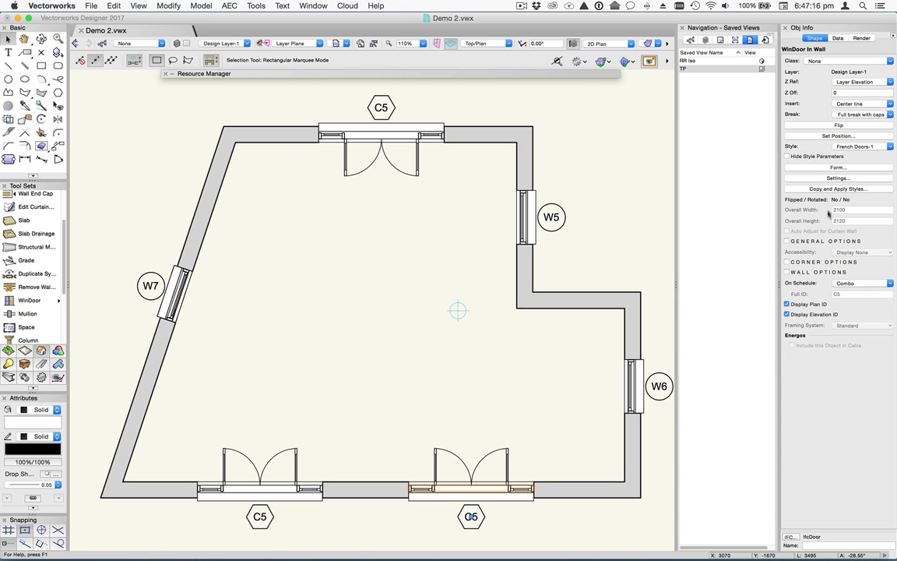
Renumber the door IDs starting at 10, making the three doors C10, C11 and C12.
click(823, 179)
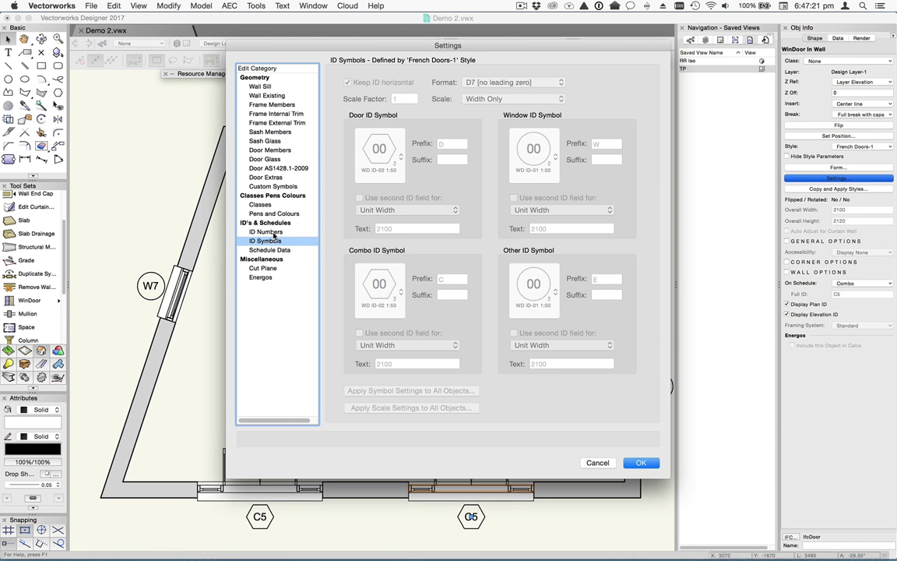
click(265, 233)
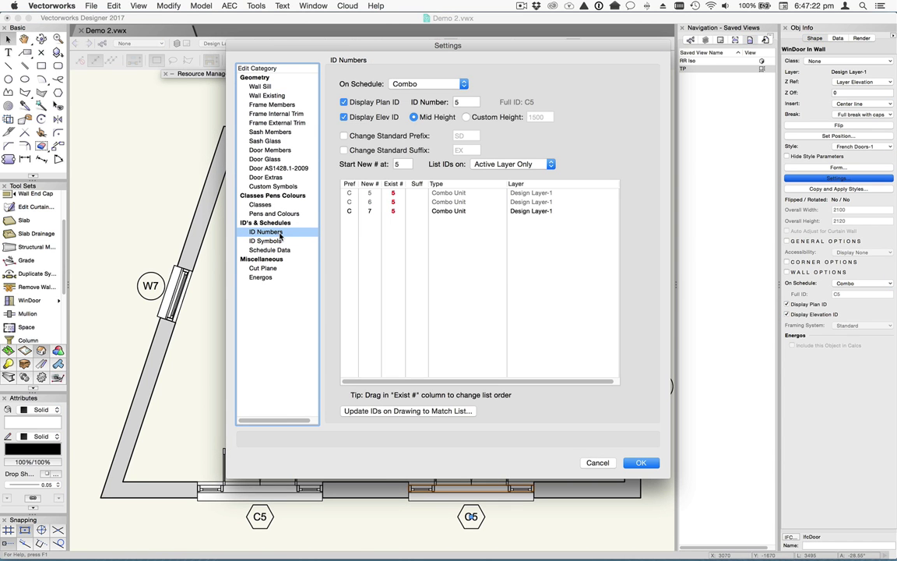
key(Tab)
text(10)
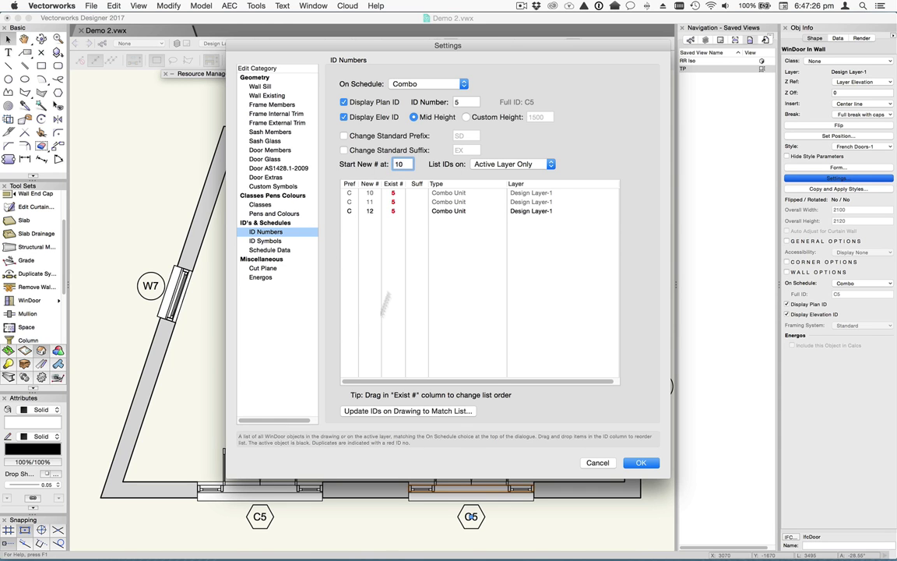
click(405, 411)
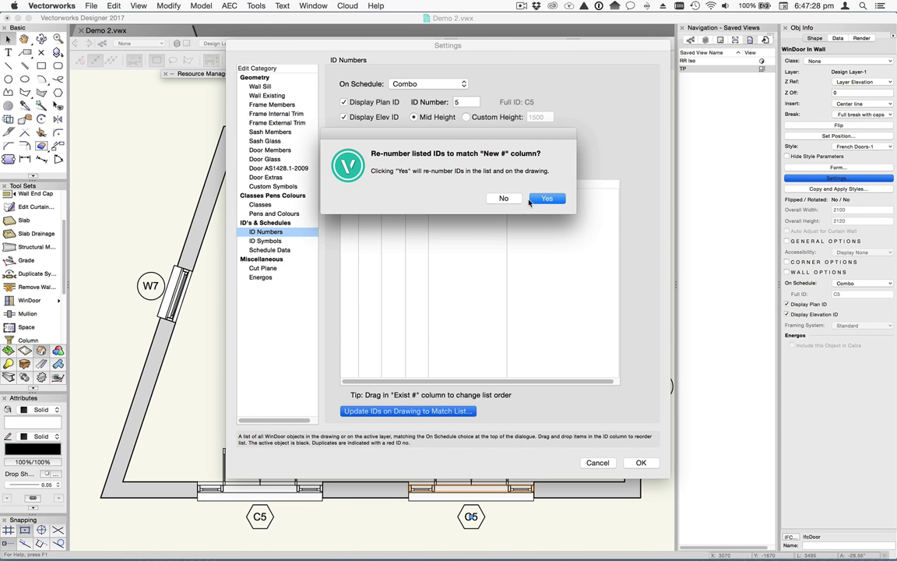
click(545, 198)
click(631, 463)
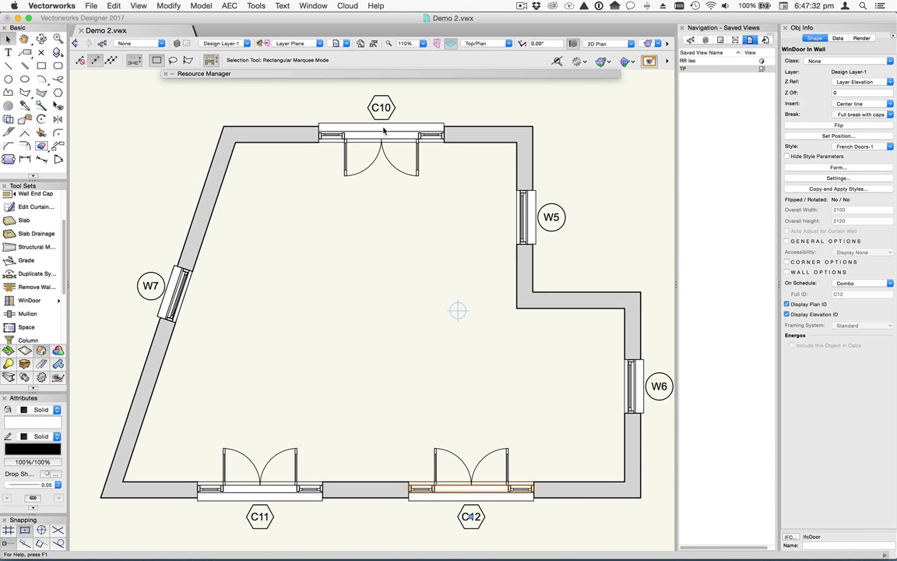
click(423, 363)
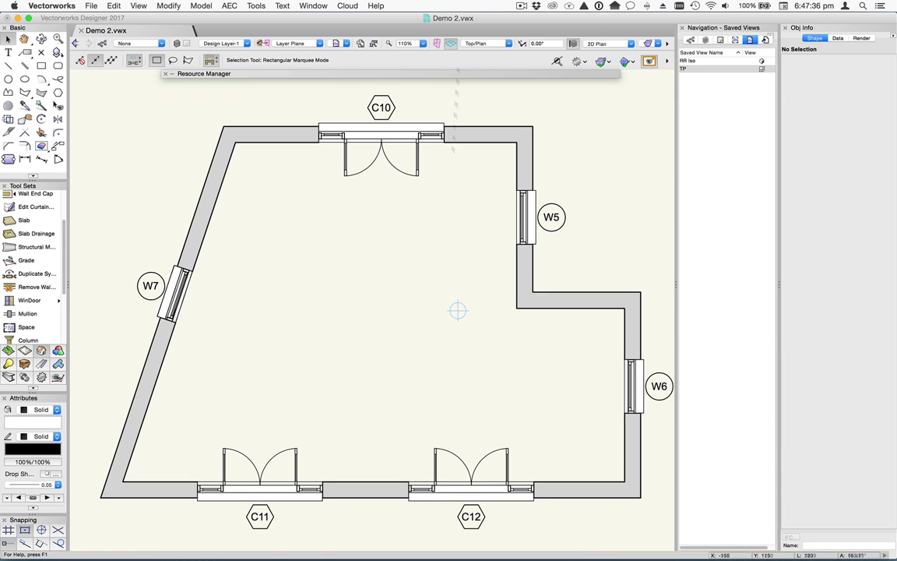
Change the French Doors-1 style's overall width to 1900 after reviewing its form settings.
mouse_move(429, 77)
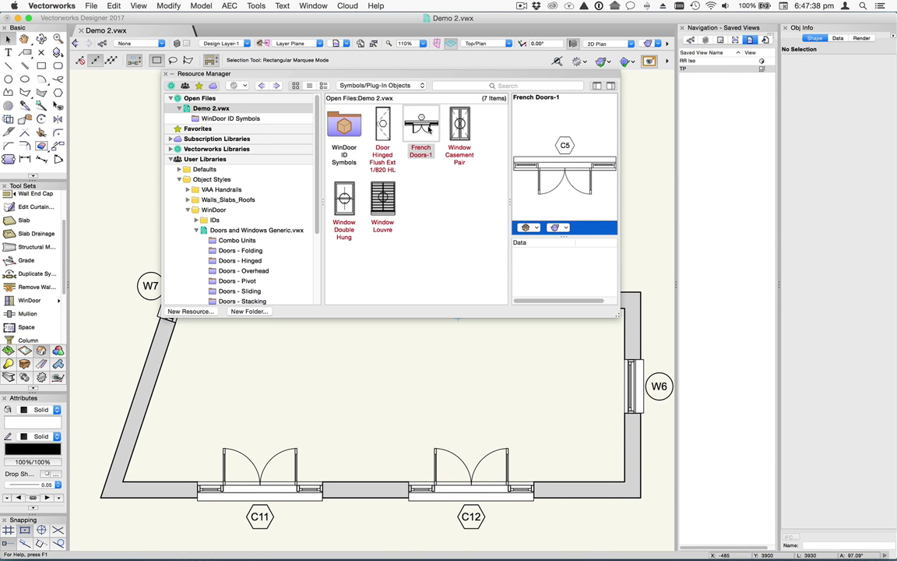
right_click(429, 126)
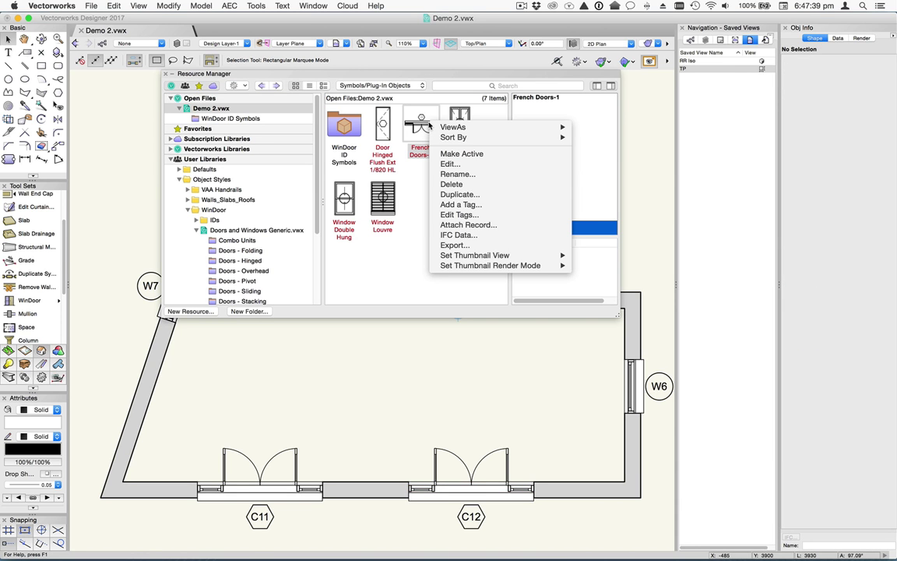
click(457, 164)
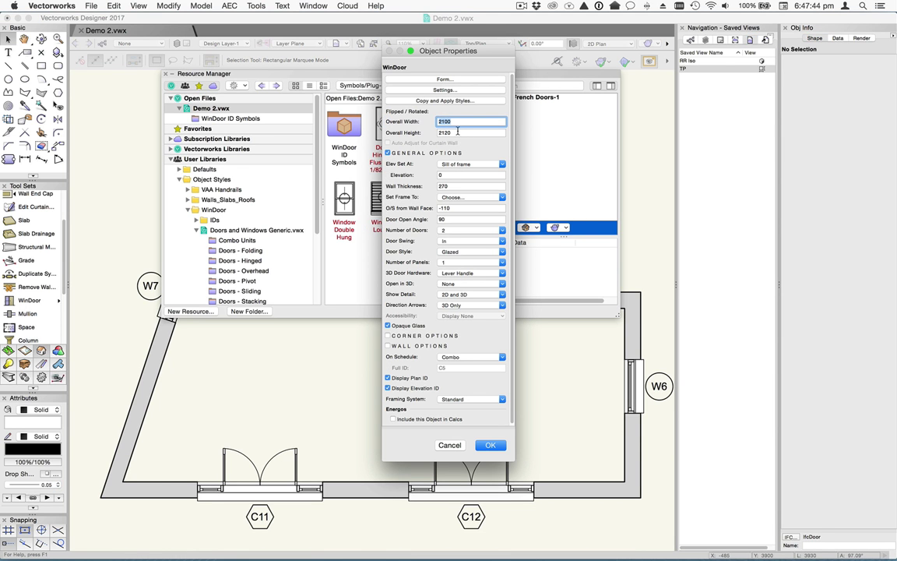
text(19)
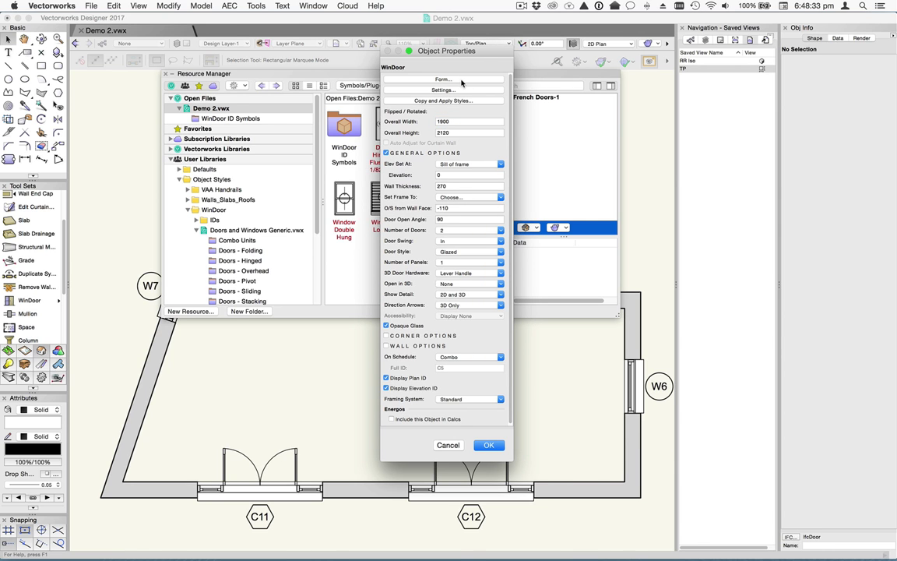
click(461, 81)
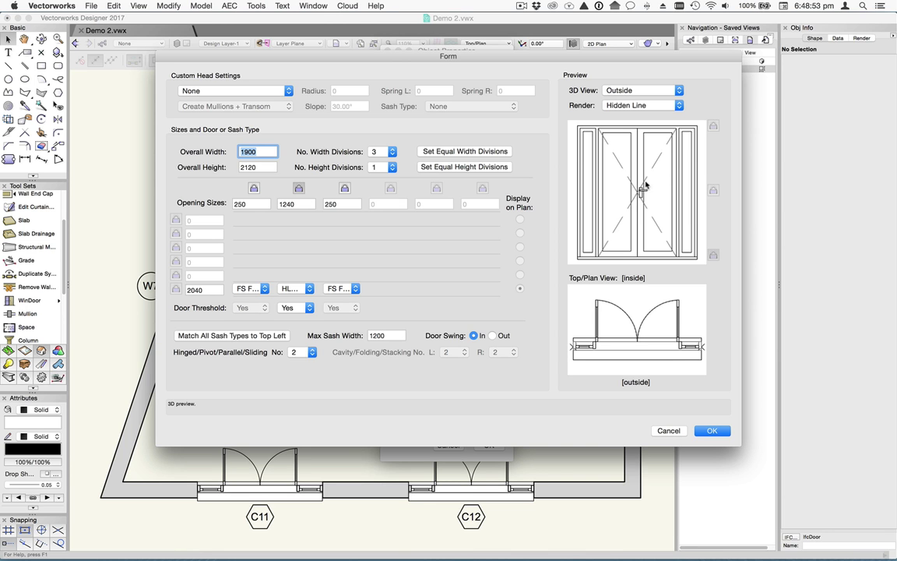
click(712, 430)
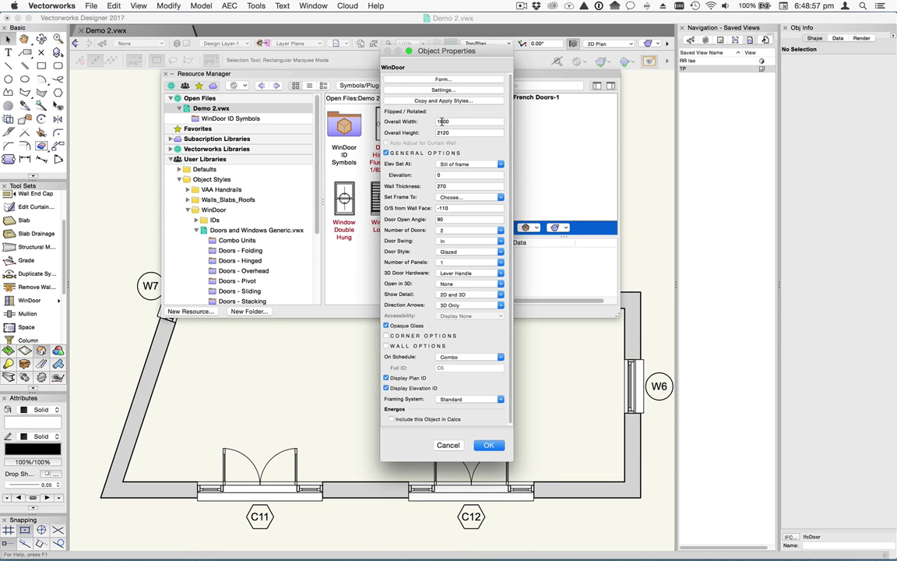
click(487, 447)
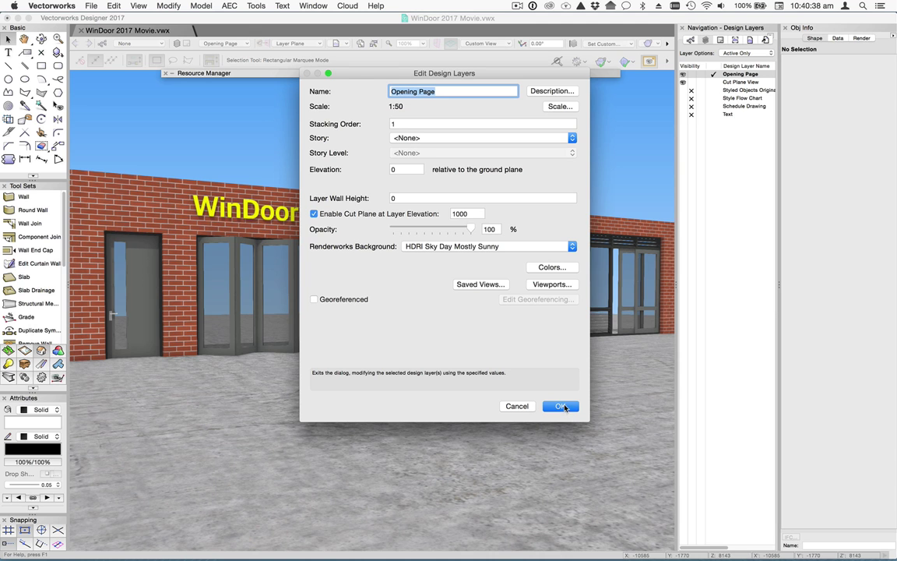
Confirm the design layer settings and go to the 2. Cut Plane 1 saved view.
click(563, 406)
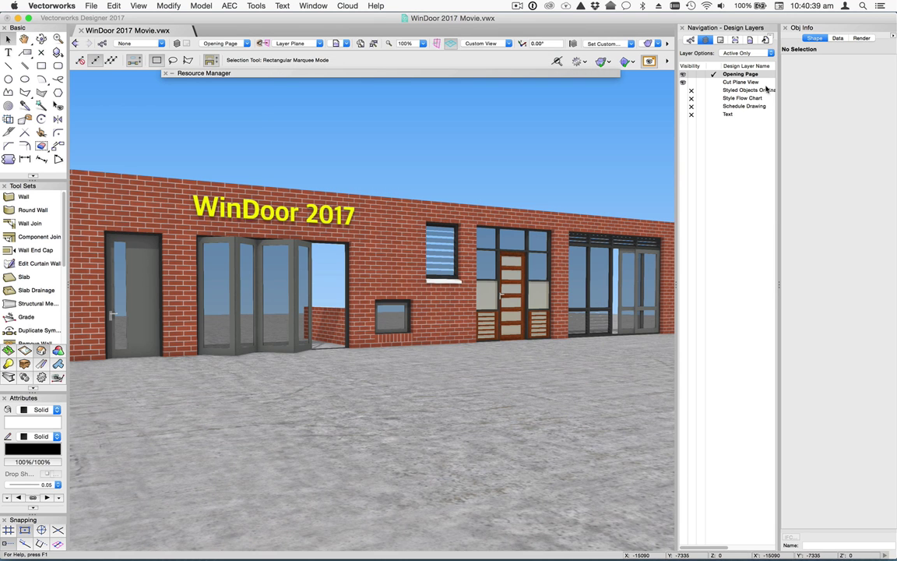
click(750, 40)
double_click(713, 70)
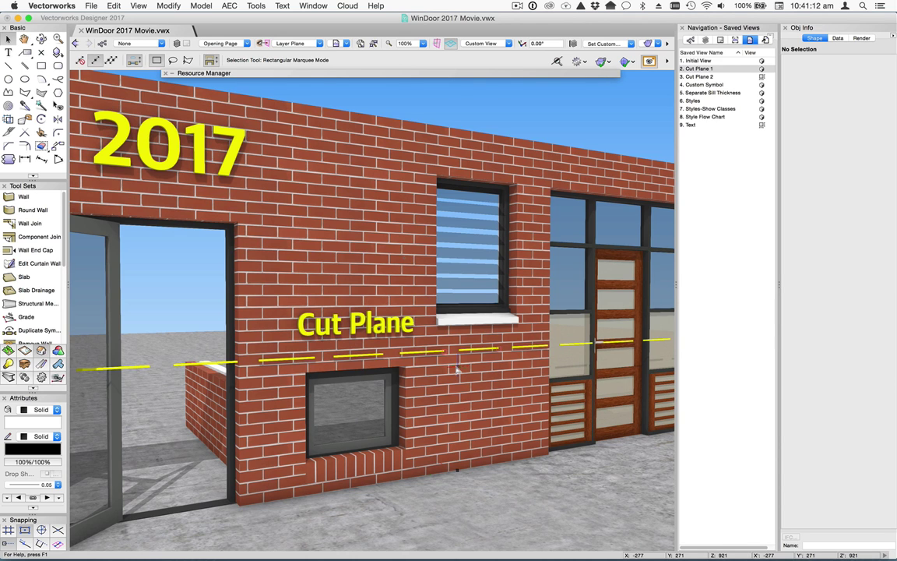
click(468, 248)
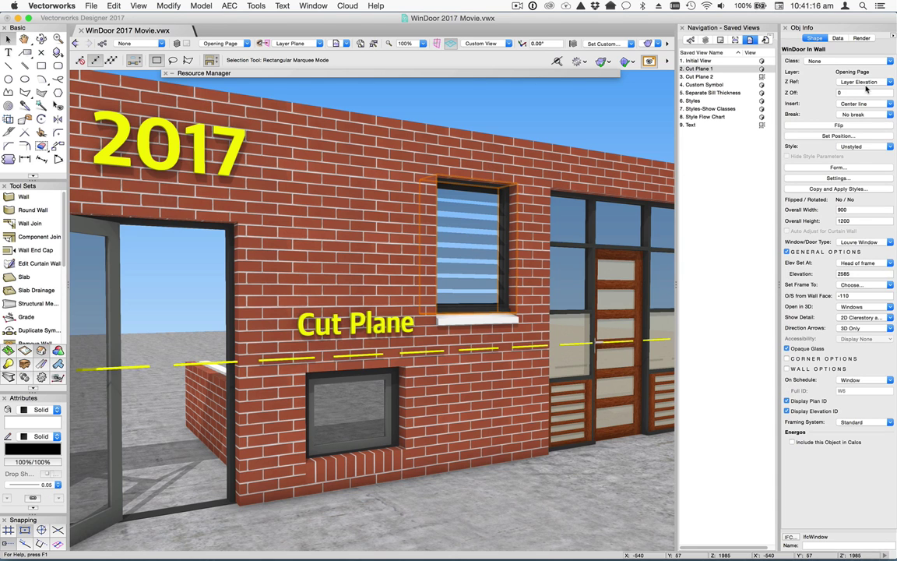
click(849, 179)
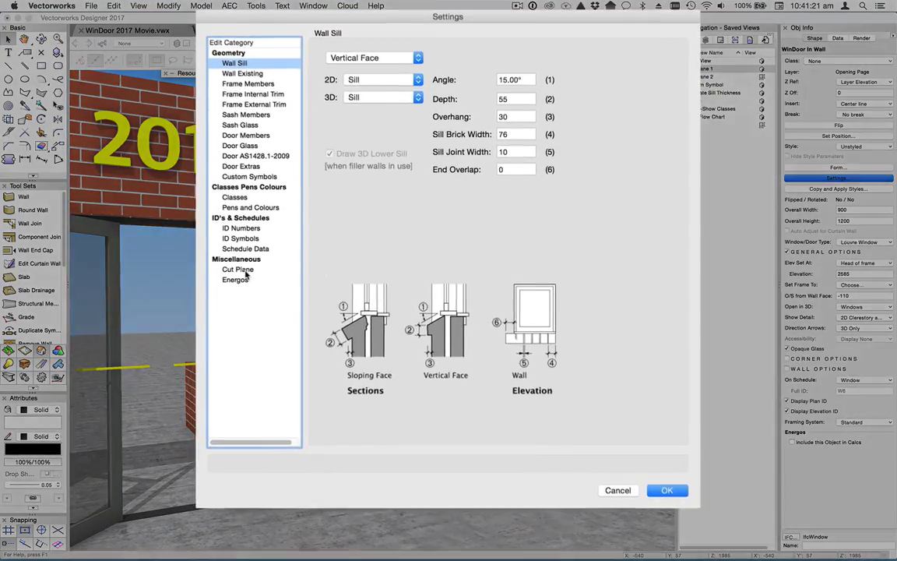
click(263, 269)
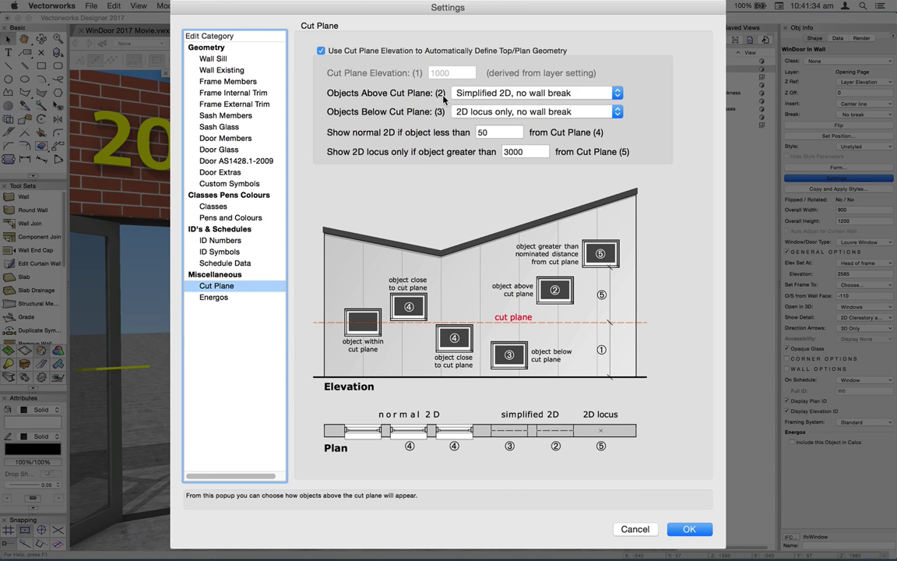
click(545, 94)
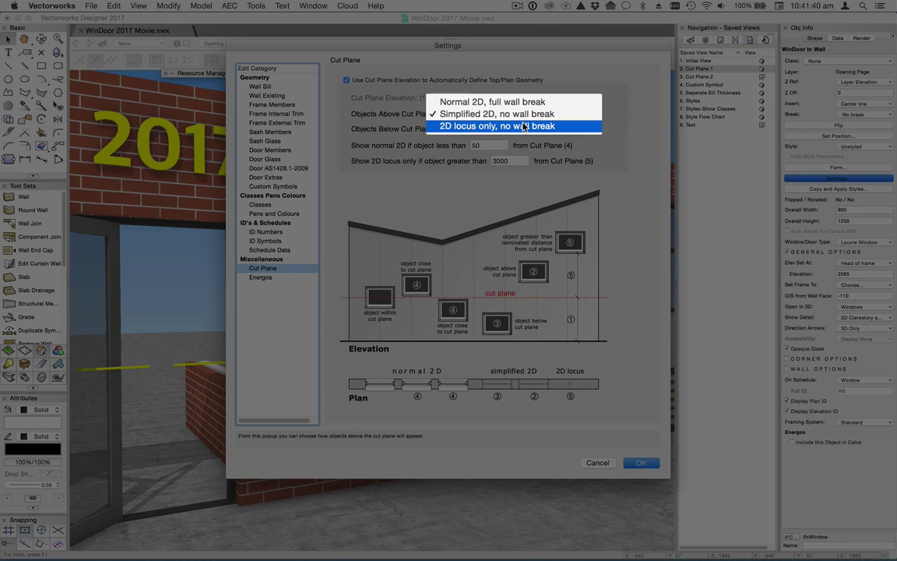
click(466, 79)
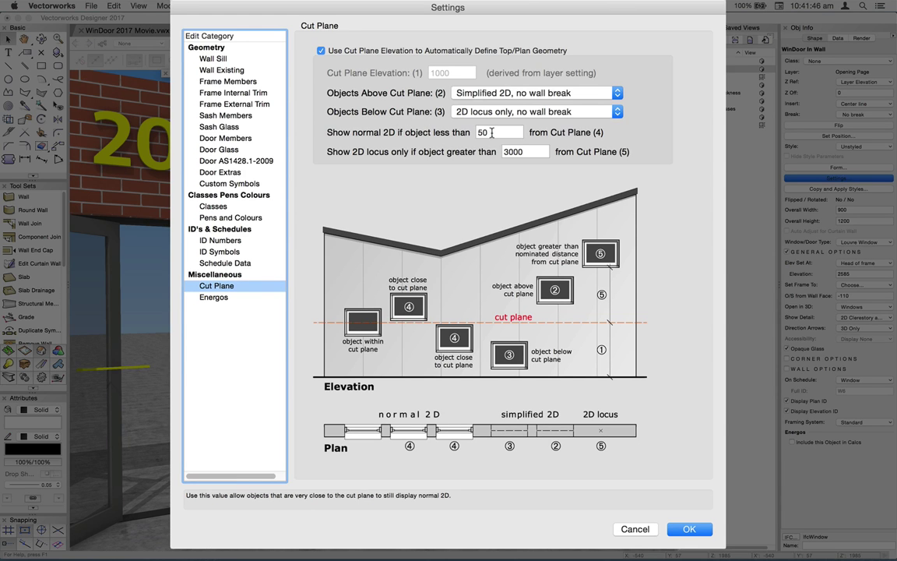
double_click(489, 132)
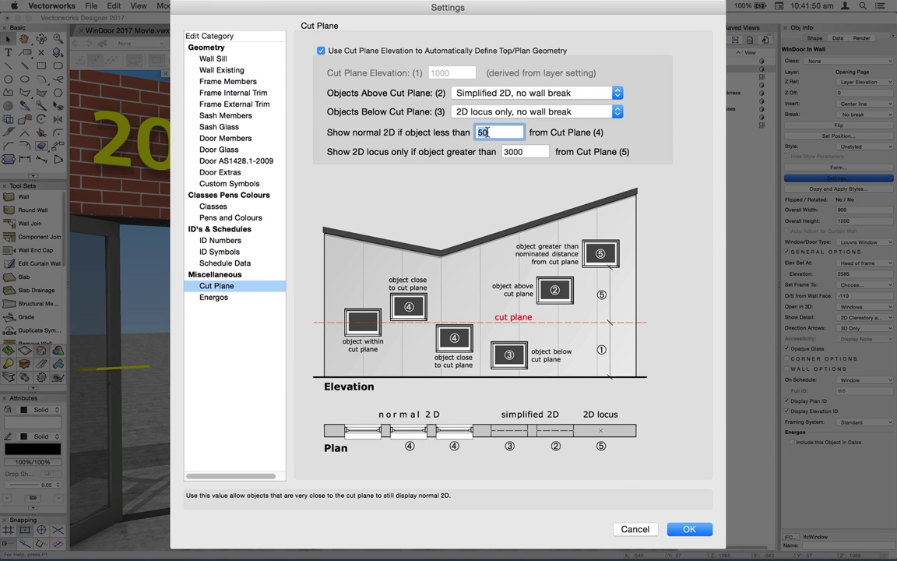
double_click(516, 152)
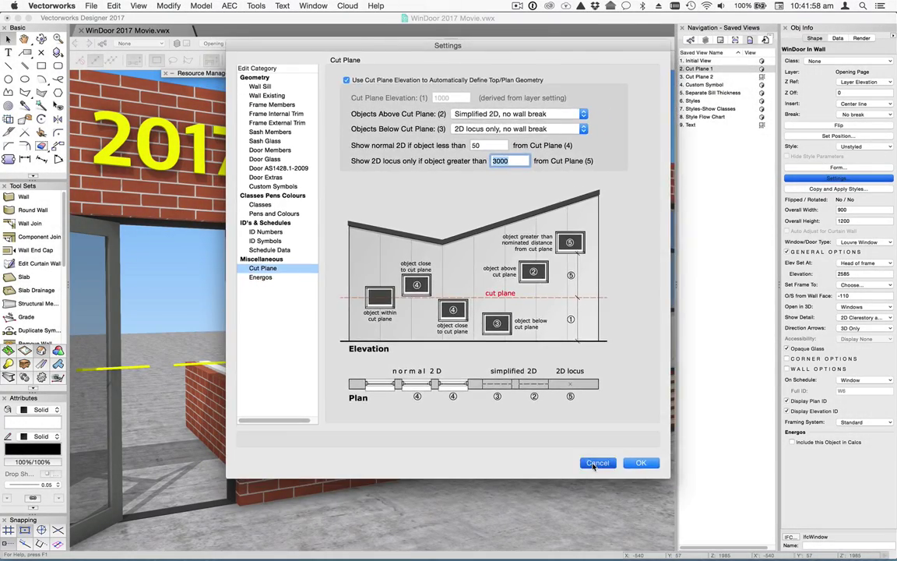
click(689, 529)
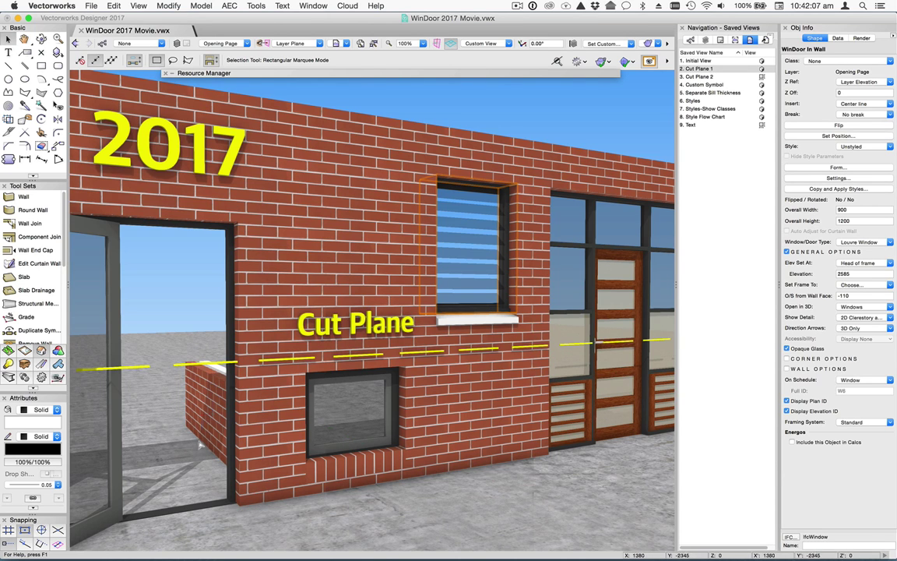
In the Cut Plane 2 view, raise the vertical wall's height from 765 to 1000.
double_click(720, 77)
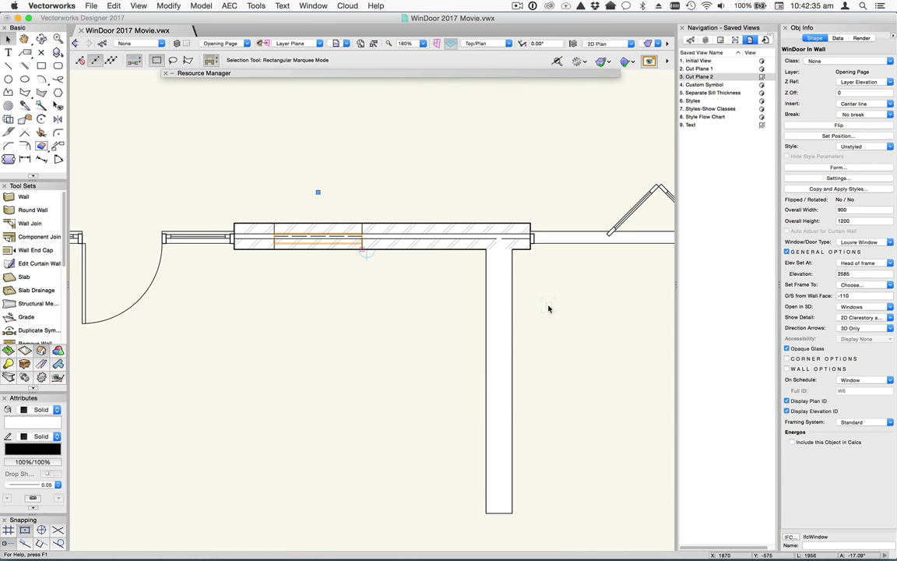
click(500, 307)
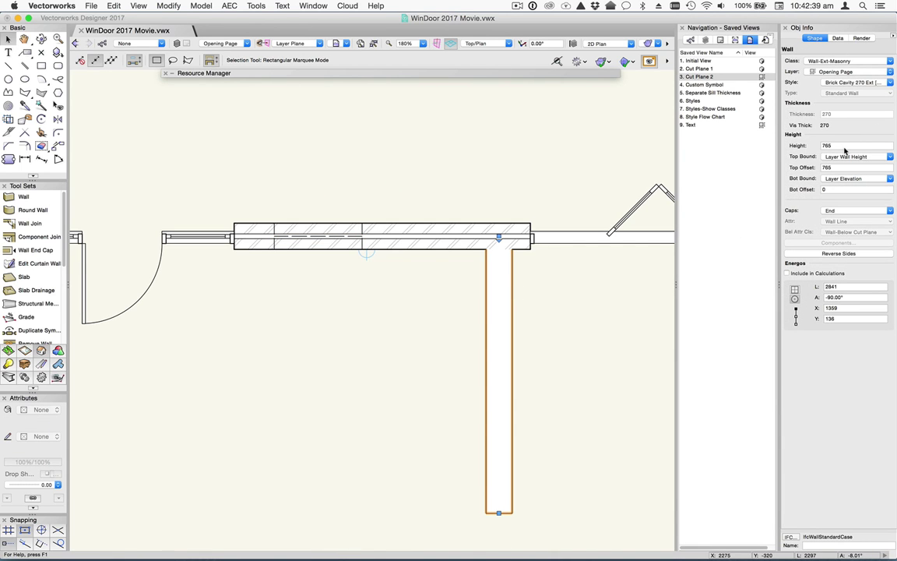
double_click(832, 146)
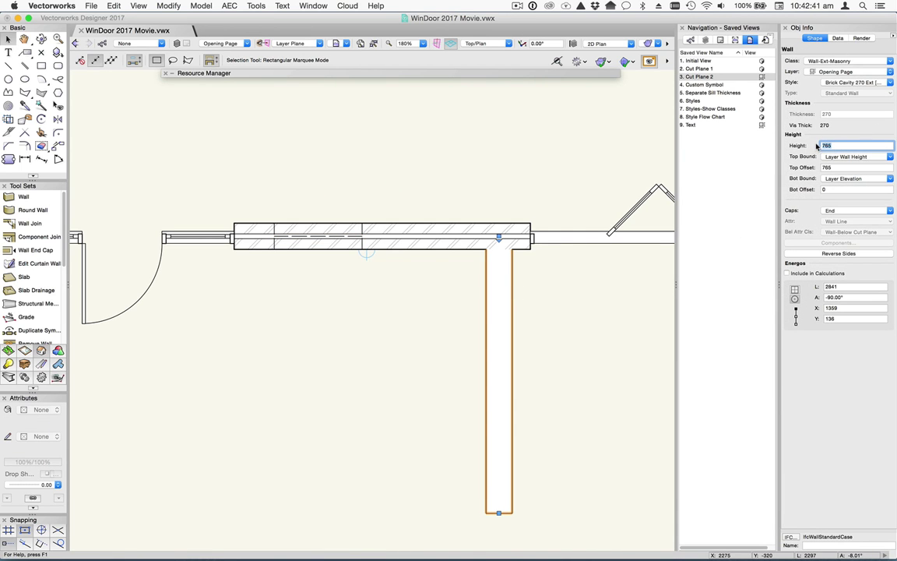
text(1000)
key(Return)
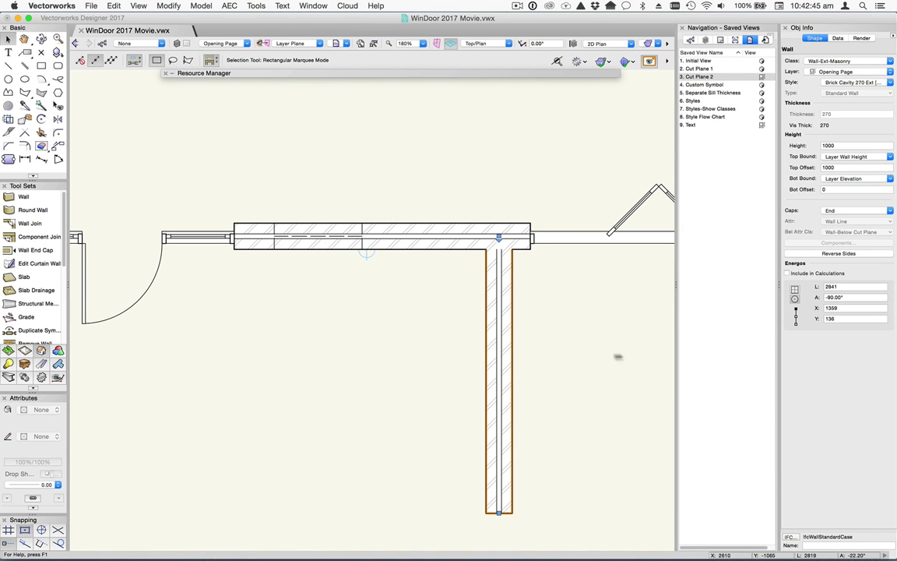
Place the window in the upper wall and set its head-of-frame elevation to 1200.
click(373, 188)
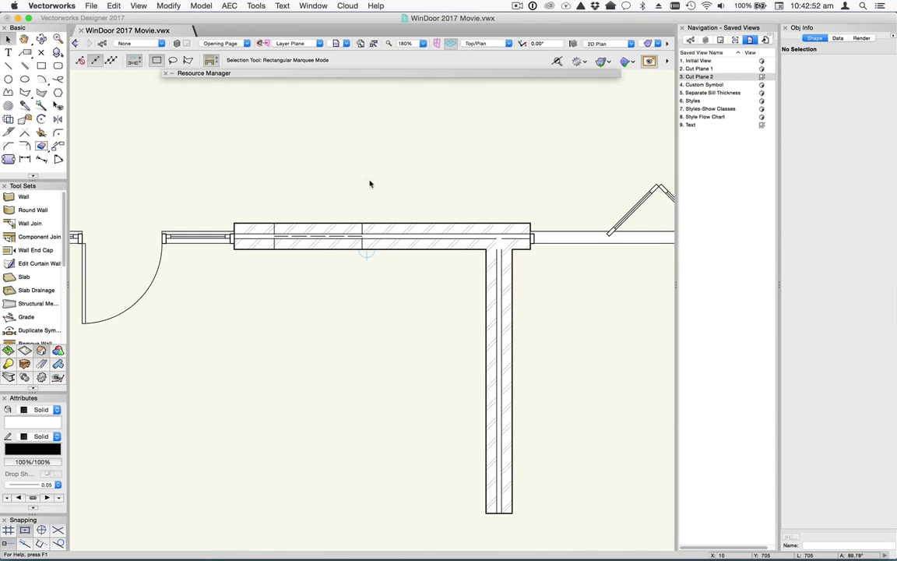
drag(382, 195, 422, 153)
click(422, 153)
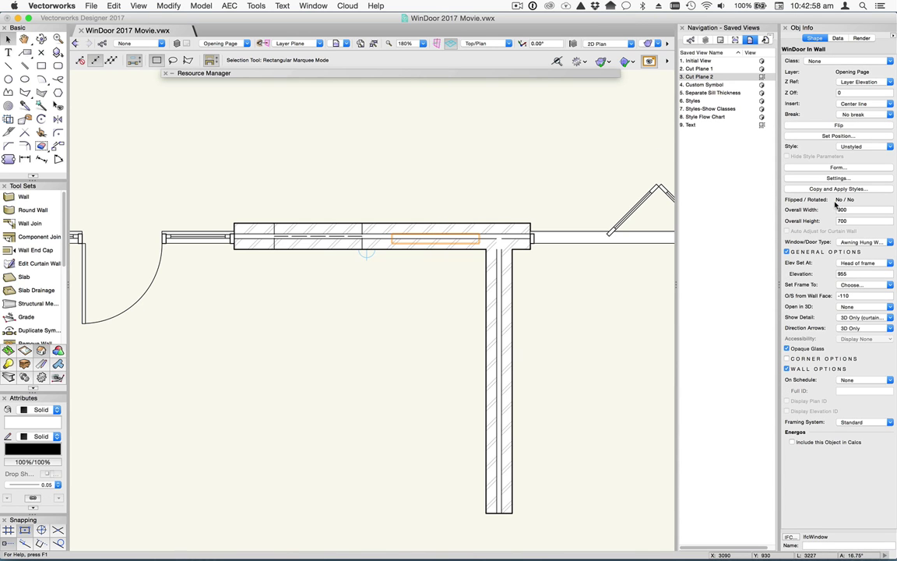
double_click(849, 275)
text(1200)
key(Return)
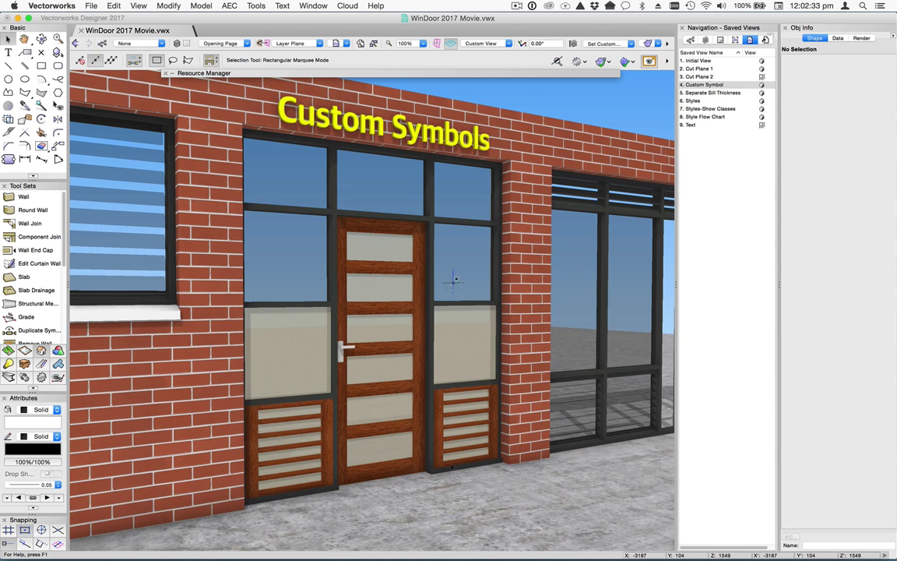
Make the shopfront door replace all 2D and 3D geometry with Symbol 1, dropping leaf, sash and grid symbols.
click(475, 271)
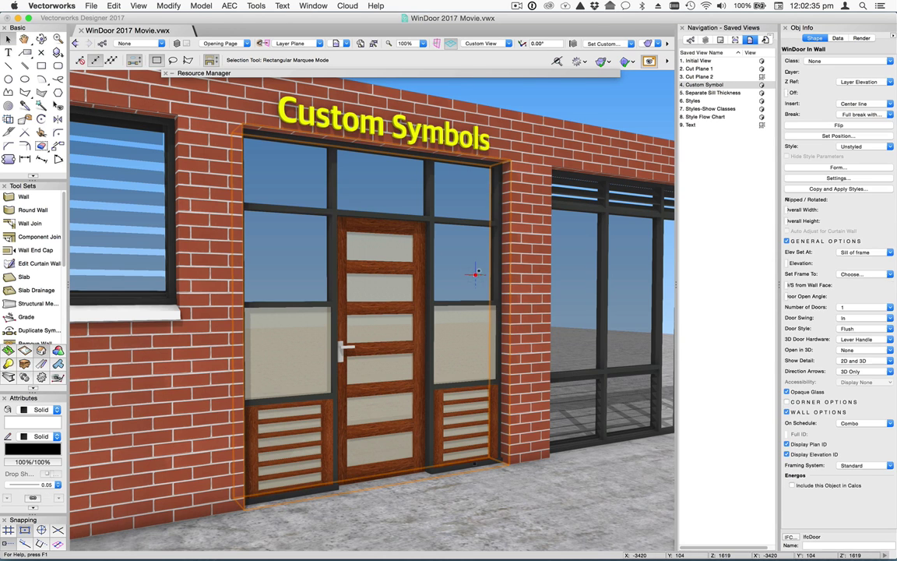
click(829, 179)
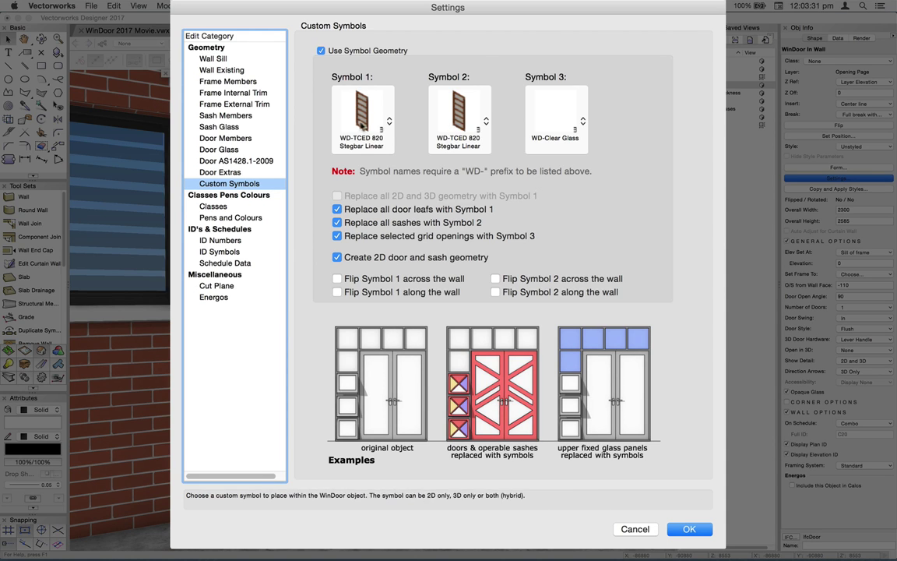
click(347, 210)
click(347, 209)
click(347, 222)
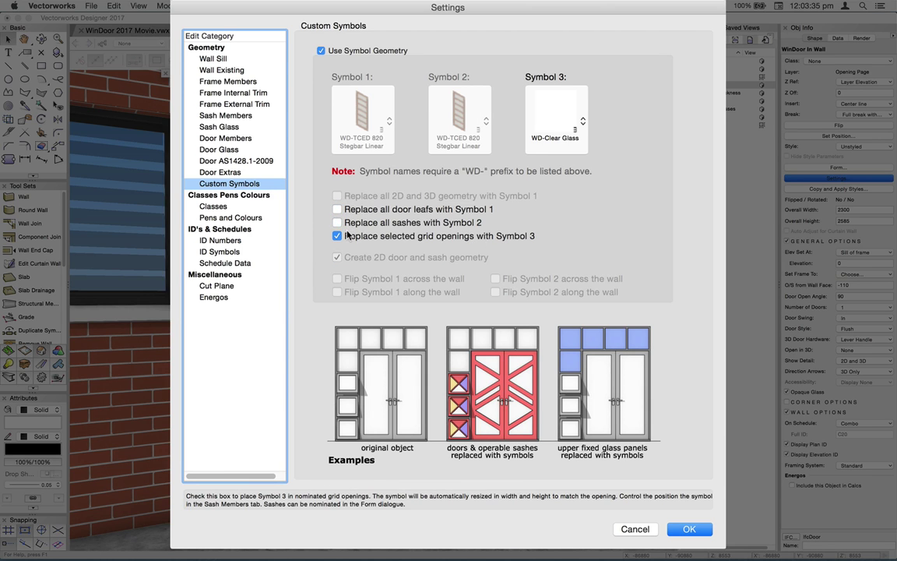
click(347, 236)
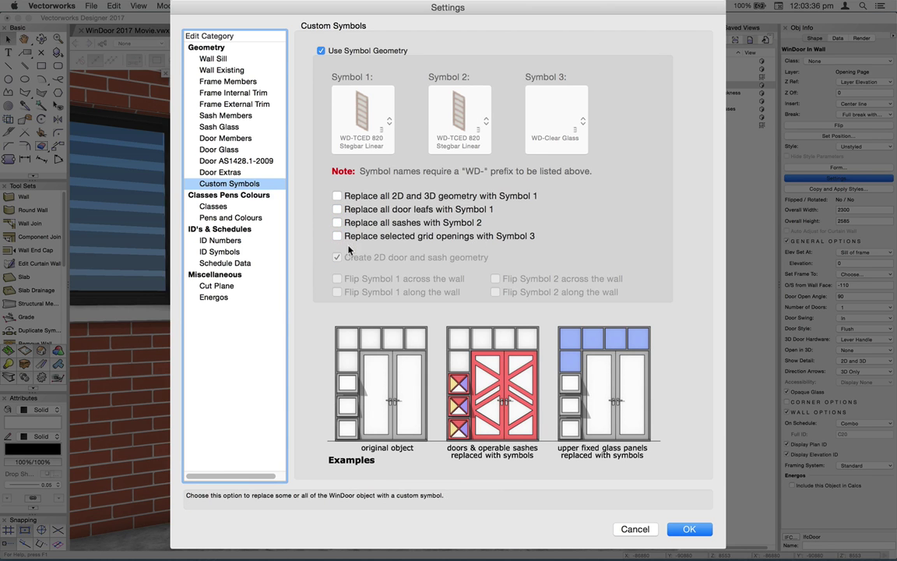
click(348, 197)
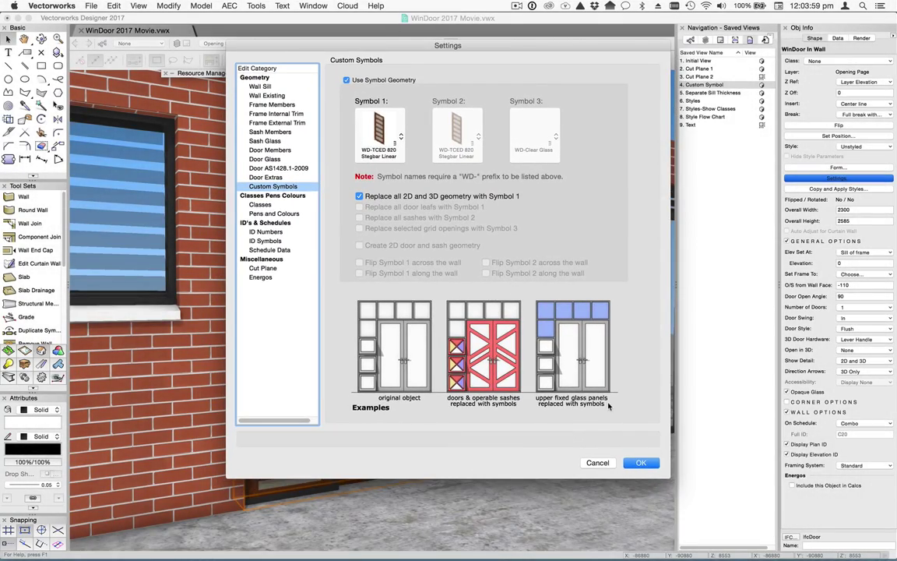
Apply the custom symbol settings and check the top openings' sash types, leaving them unchanged.
click(852, 169)
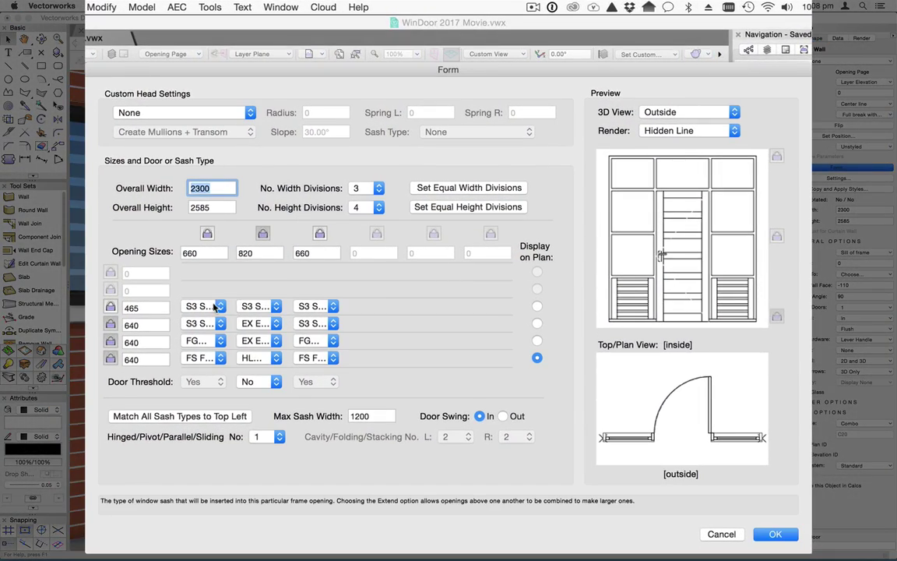
click(214, 307)
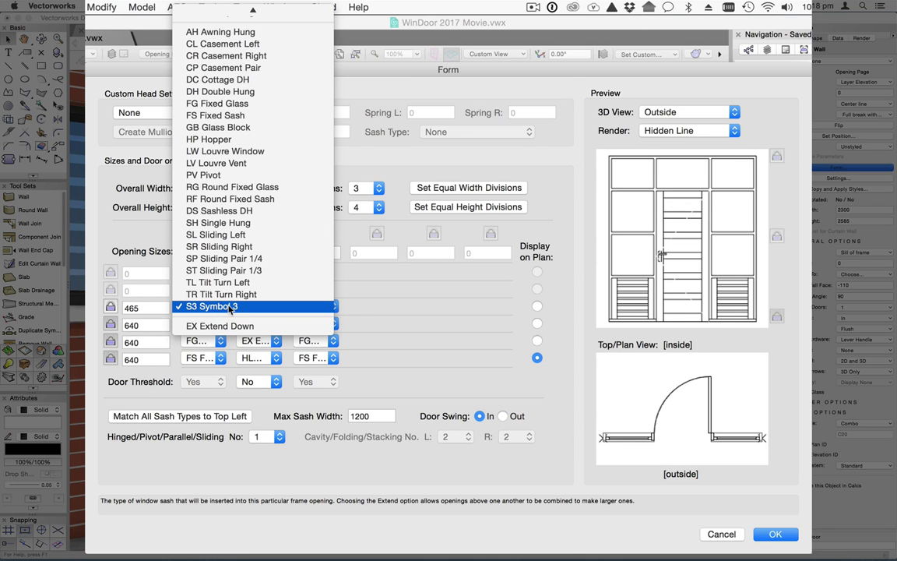
click(403, 312)
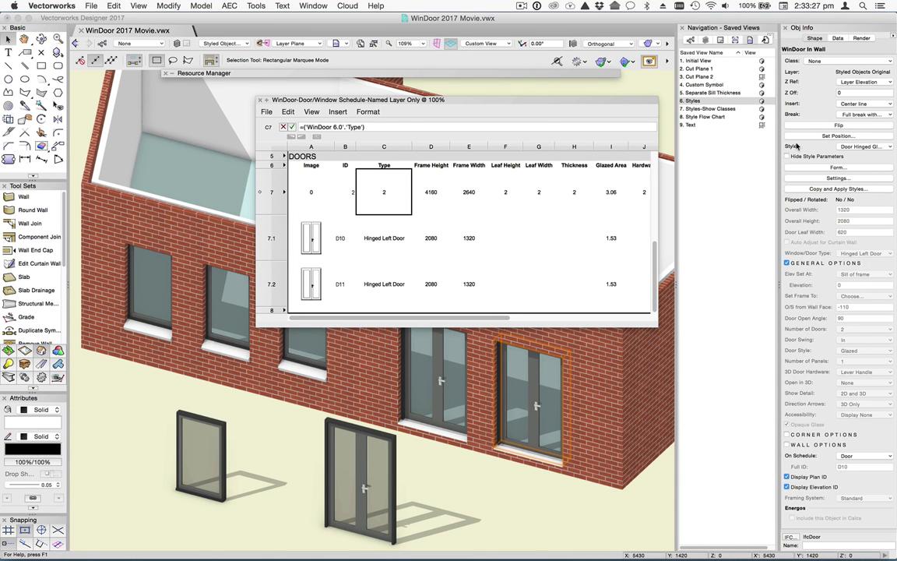
Give the door style the custom schedule type name 'French Doors'.
click(861, 146)
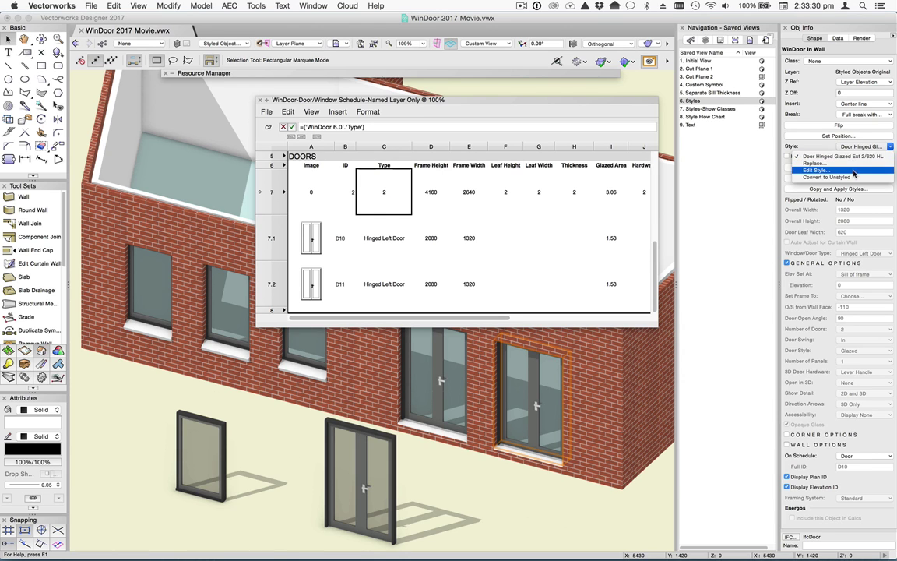
click(855, 171)
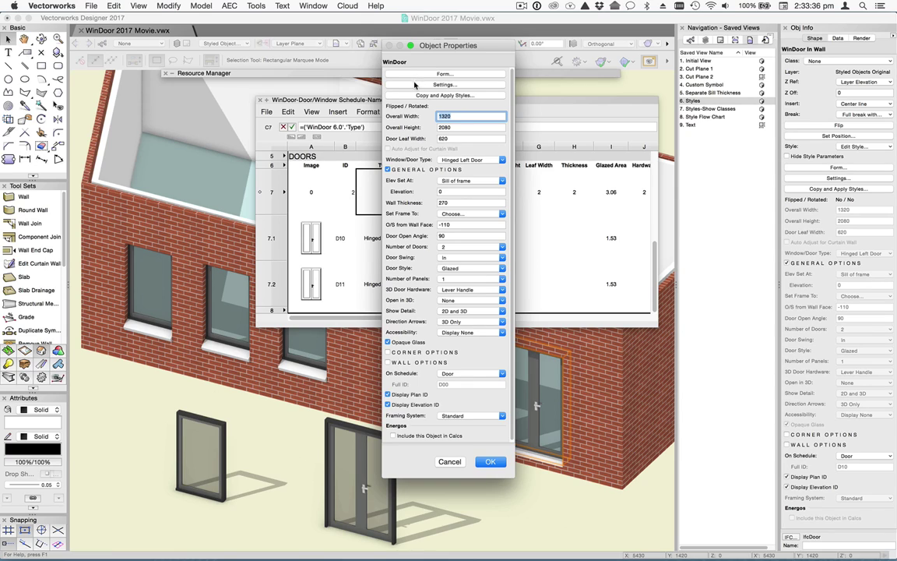
click(415, 85)
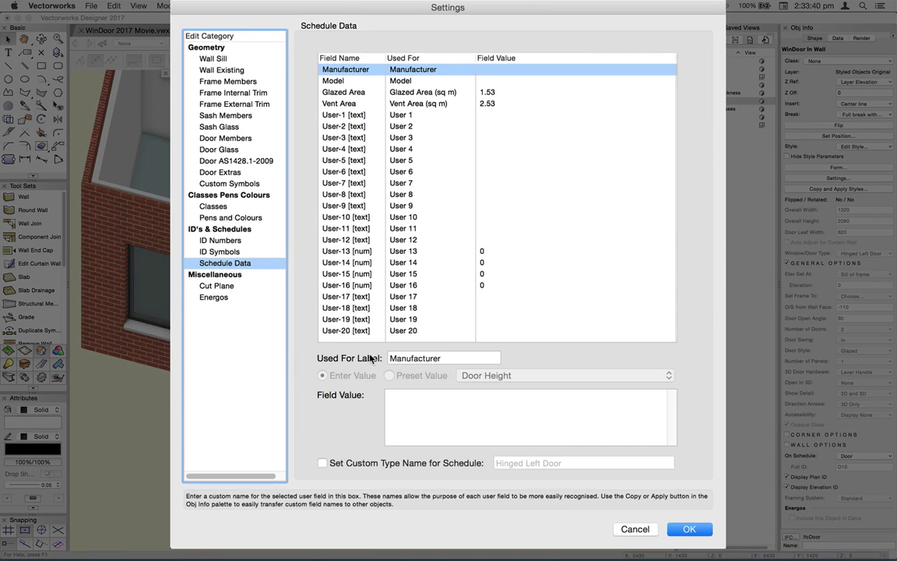
click(340, 465)
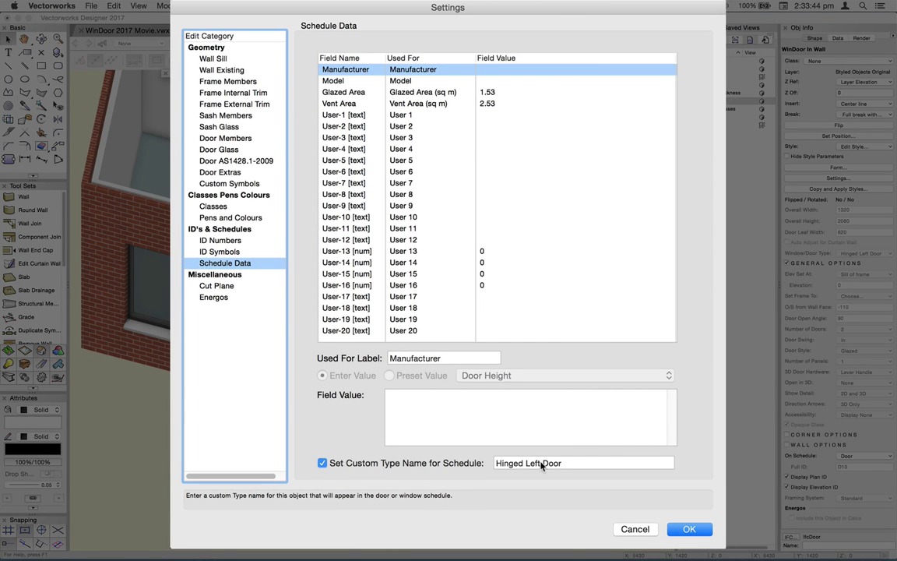
drag(540, 463, 480, 457)
text(French Door)
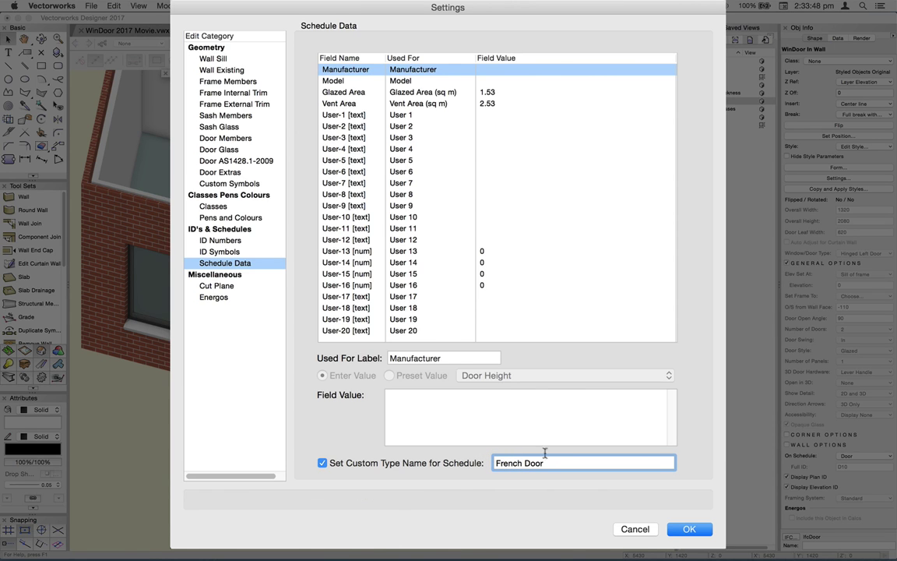
text(s)
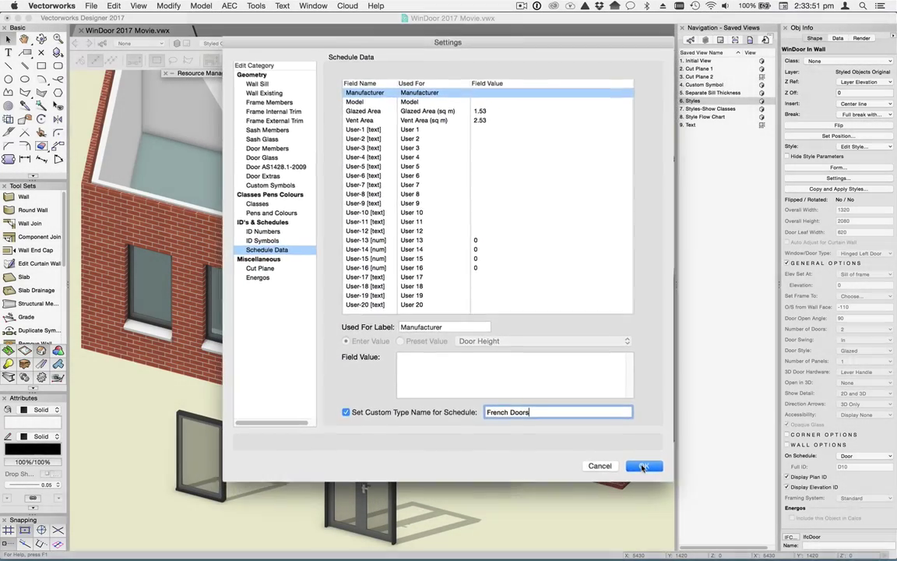
click(644, 466)
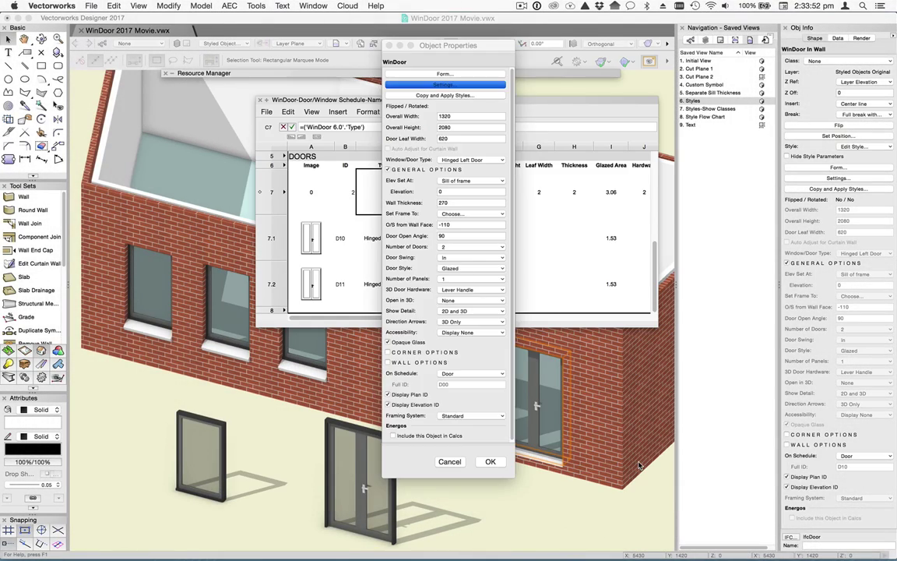
click(489, 515)
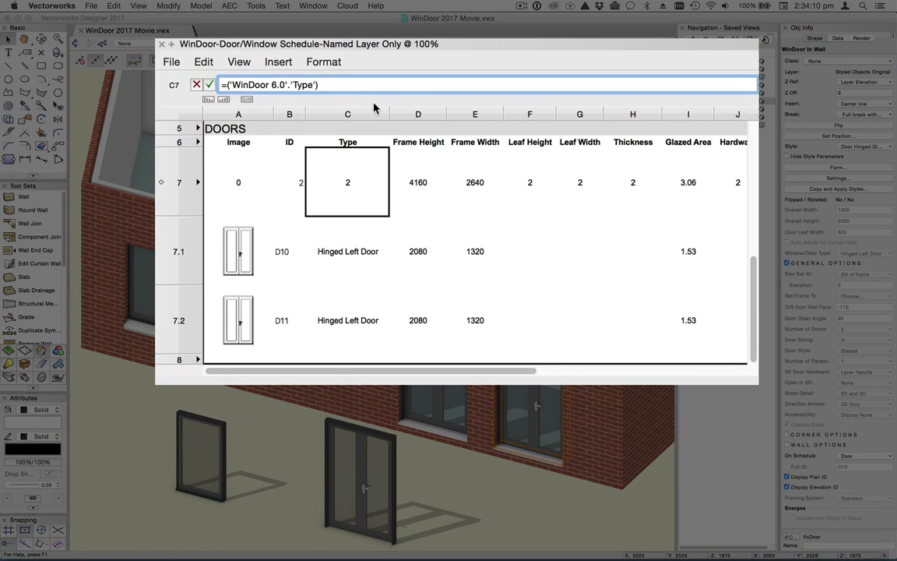
Change the C7 Type formula to read the __CustomType field.
click(302, 84)
text(__)
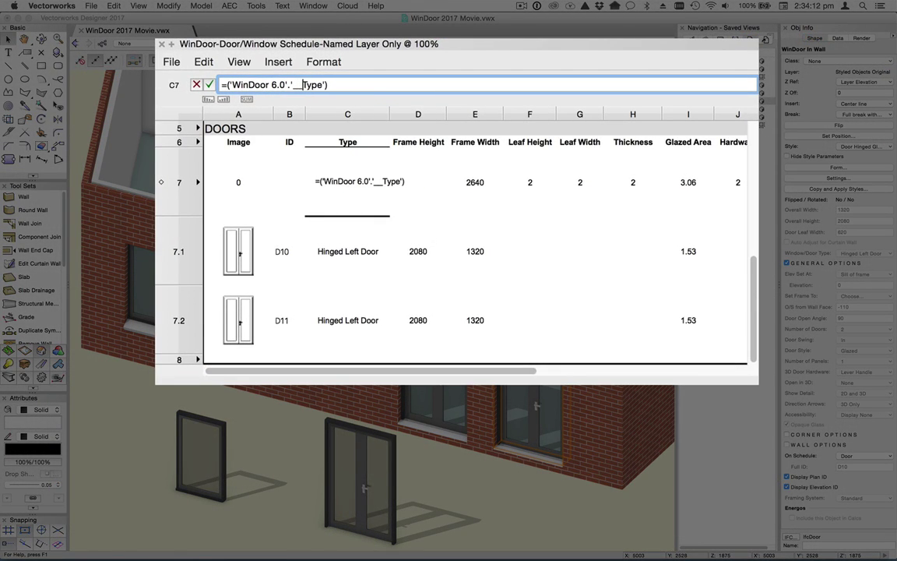
text(Custom)
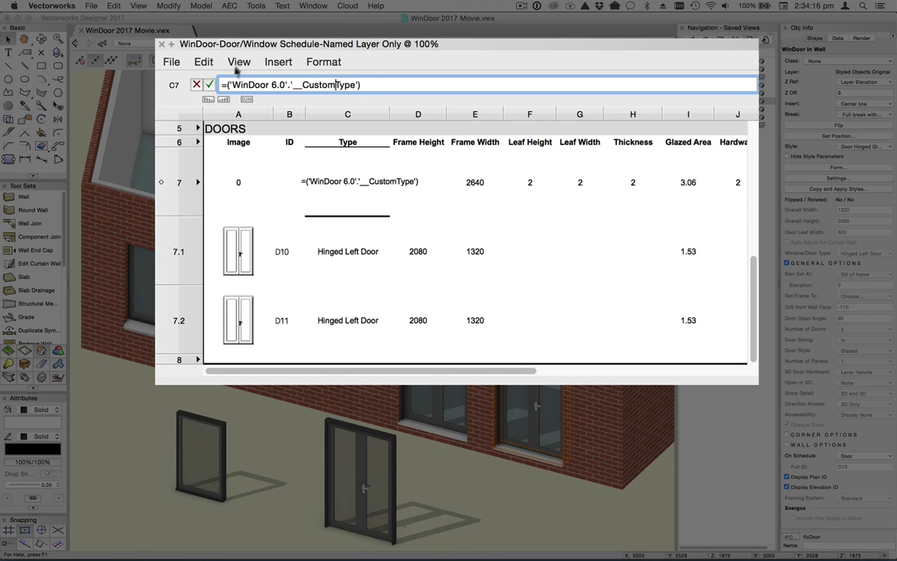
click(210, 85)
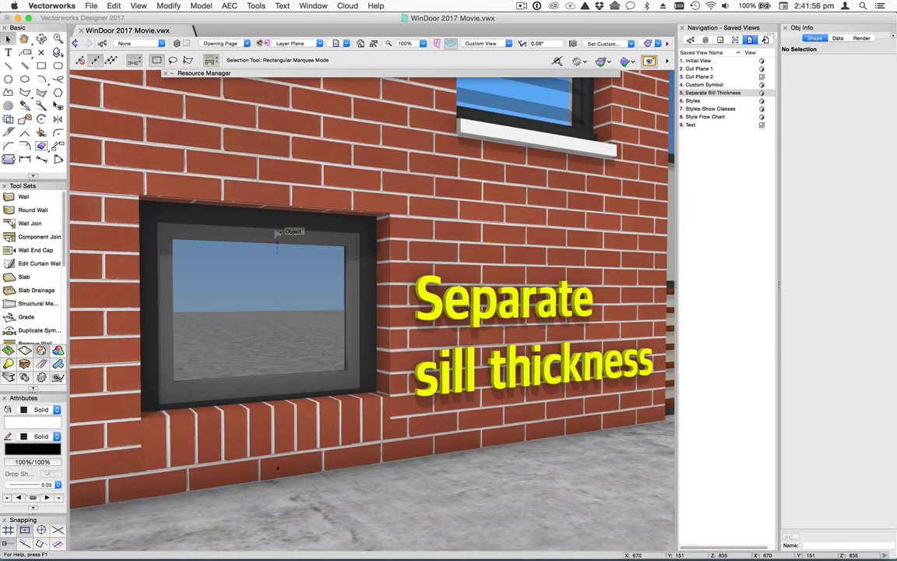
Reduce the small window's jamb/head frame width from 70 to 40.
click(265, 211)
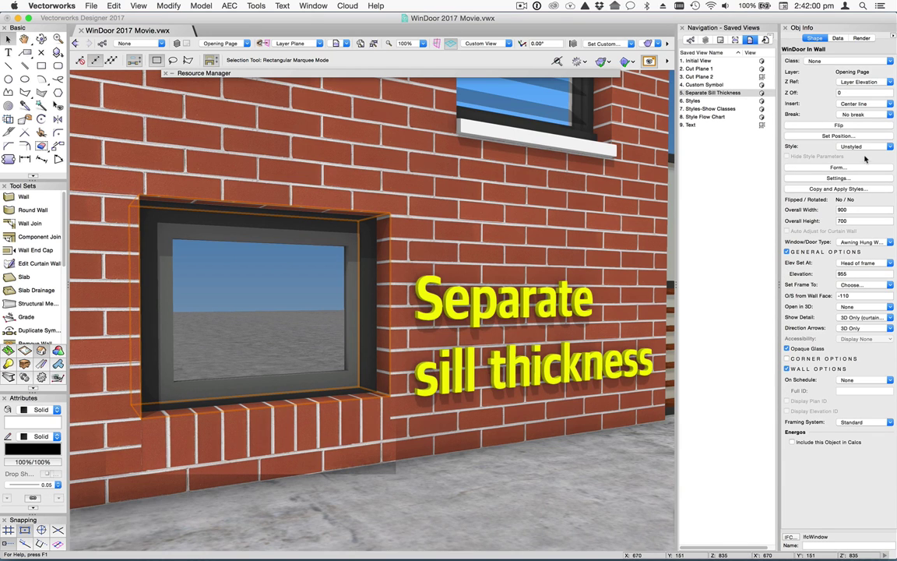
click(843, 179)
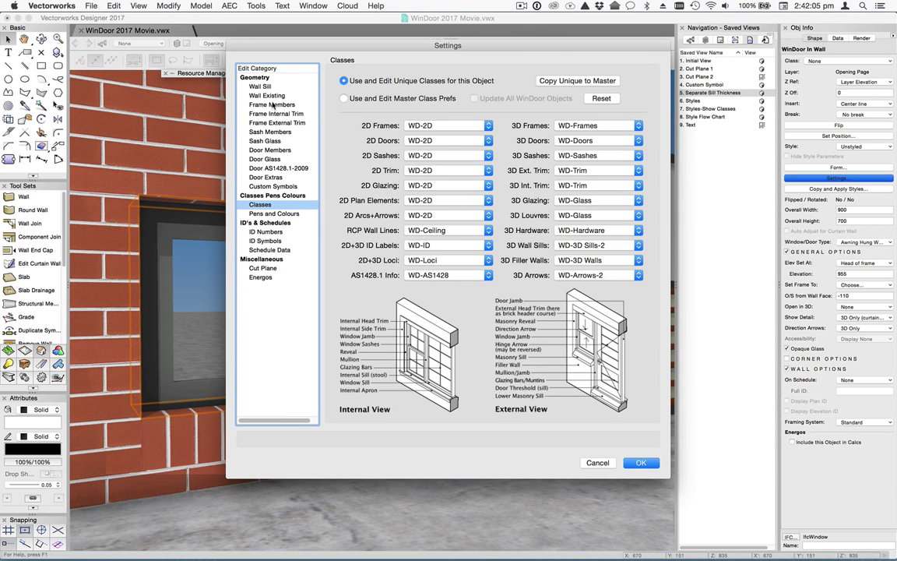
click(272, 104)
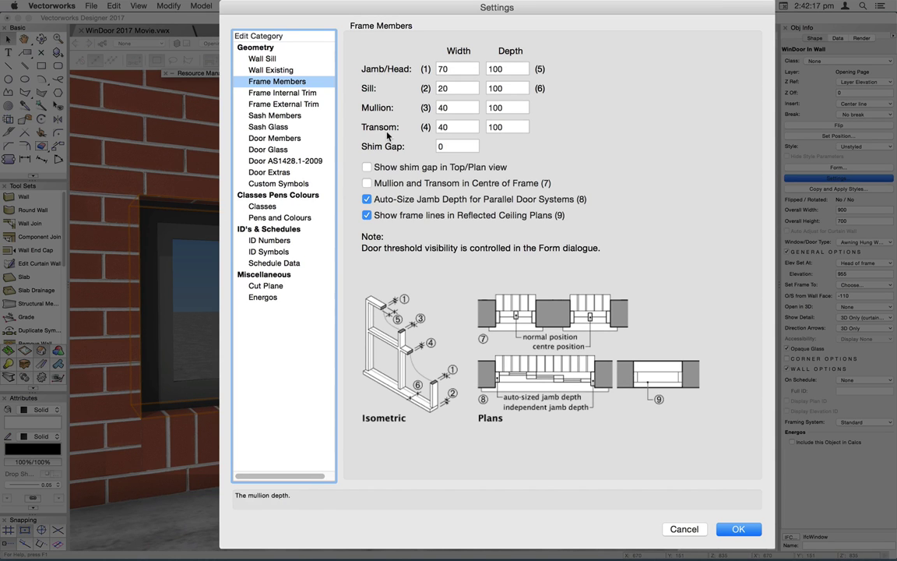
double_click(461, 69)
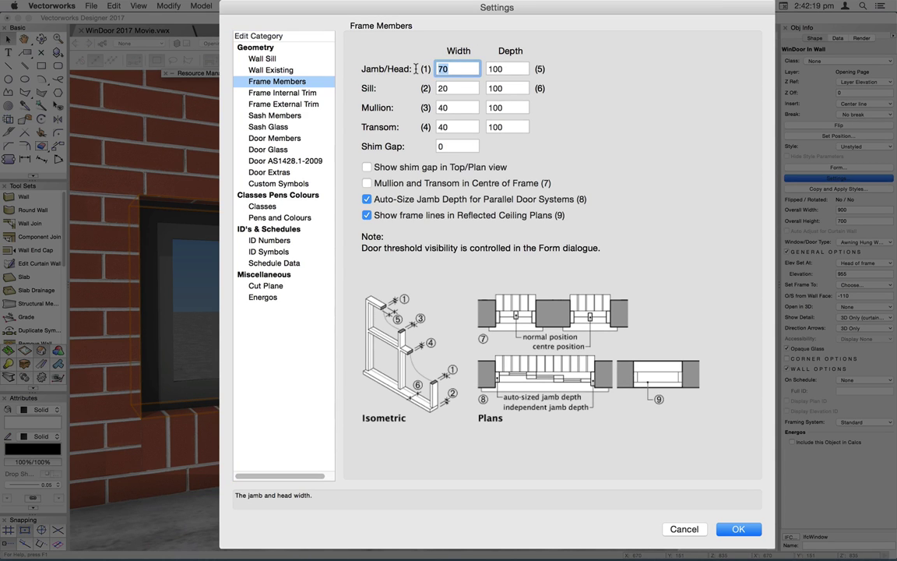
text(40)
key(Tab)
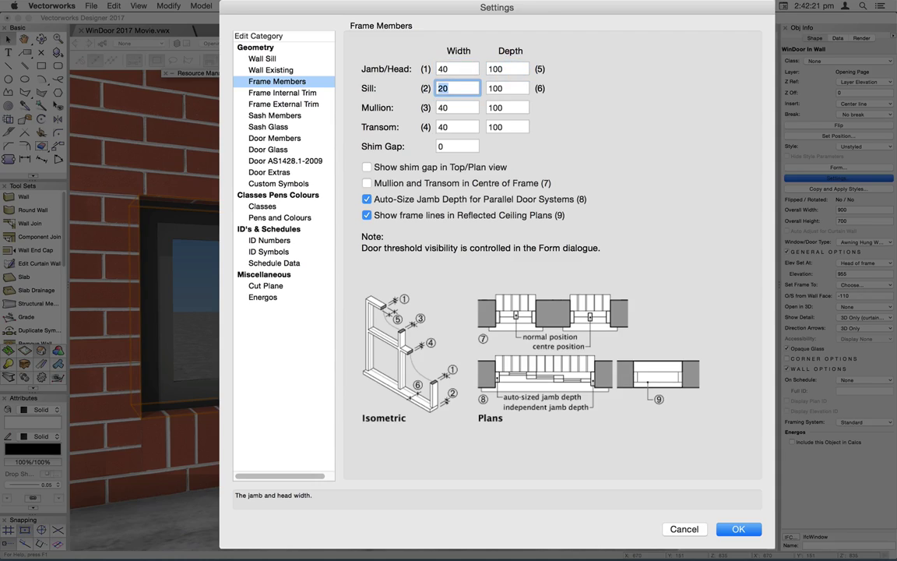